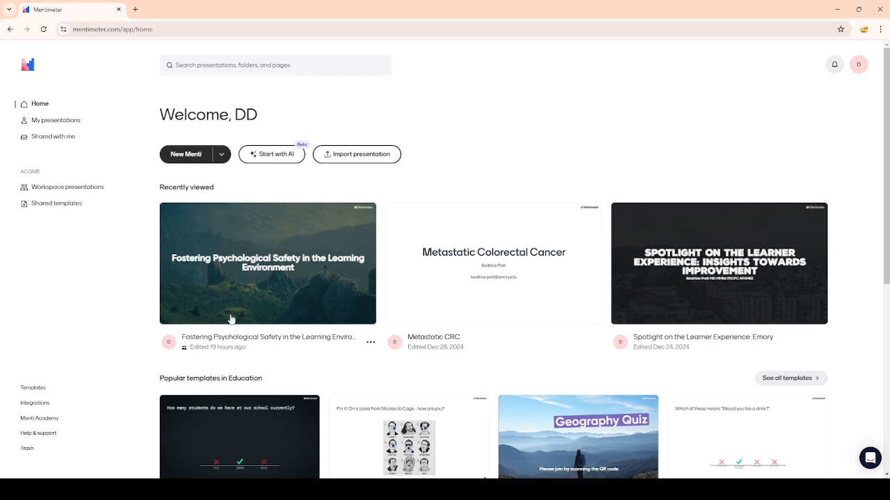
Step: Create a new Menti from scratch with a Heading slide as its first slide
{"action": "left_click", "coordinate": [174, 153]}
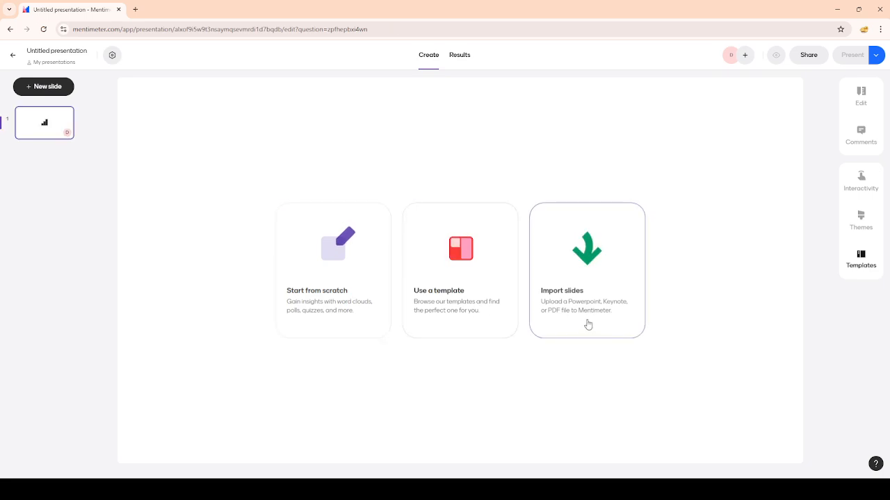
{"action": "left_click", "coordinate": [313, 291]}
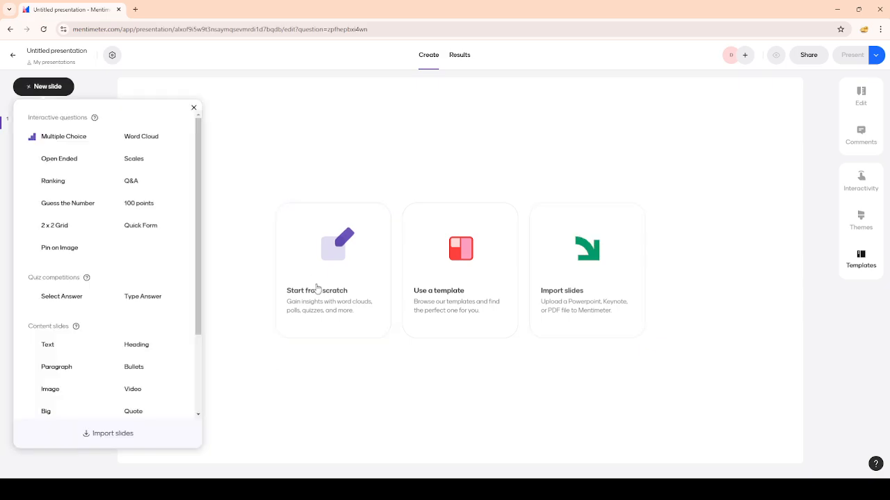
{"action": "left_click", "coordinate": [136, 344]}
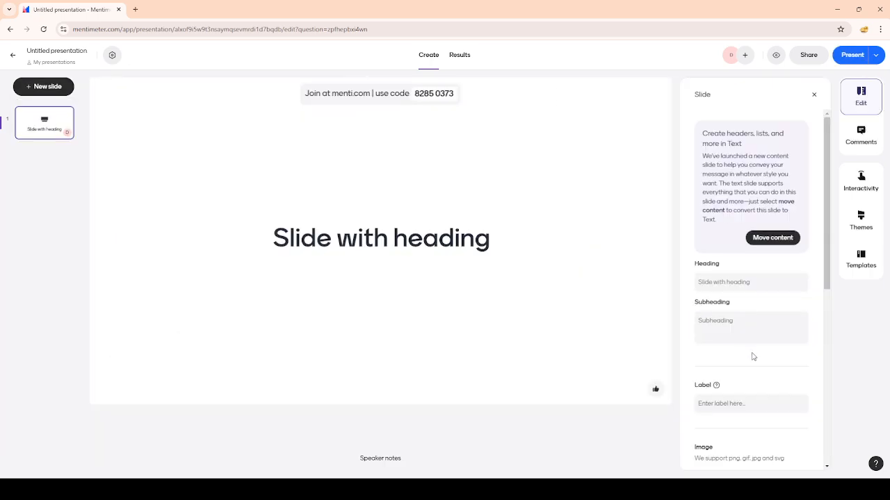
Step: Set the first slide's heading to "Academic Half Day"
{"action": "left_click", "coordinate": [744, 281]}
{"action": "type", "text": "Academuc"}
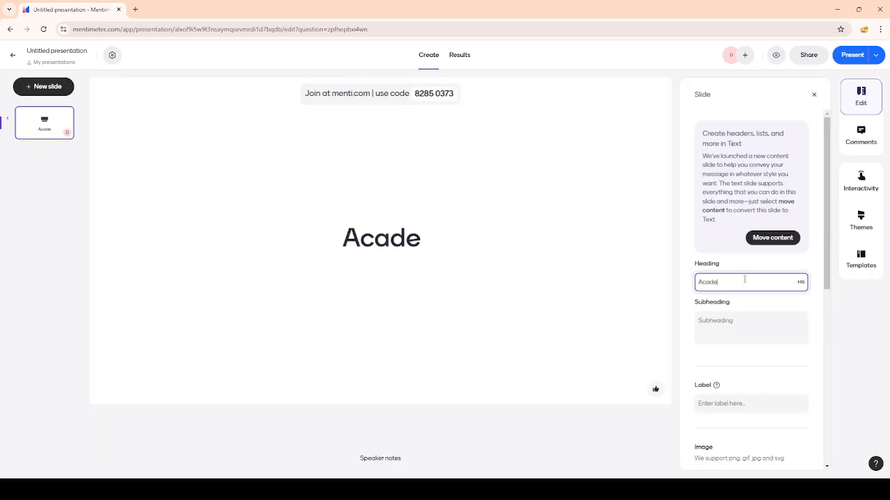
{"action": "key", "text": "BackSpace"}
{"action": "key", "text": "BackSpace"}
{"action": "type", "text": "ic Half Day"}
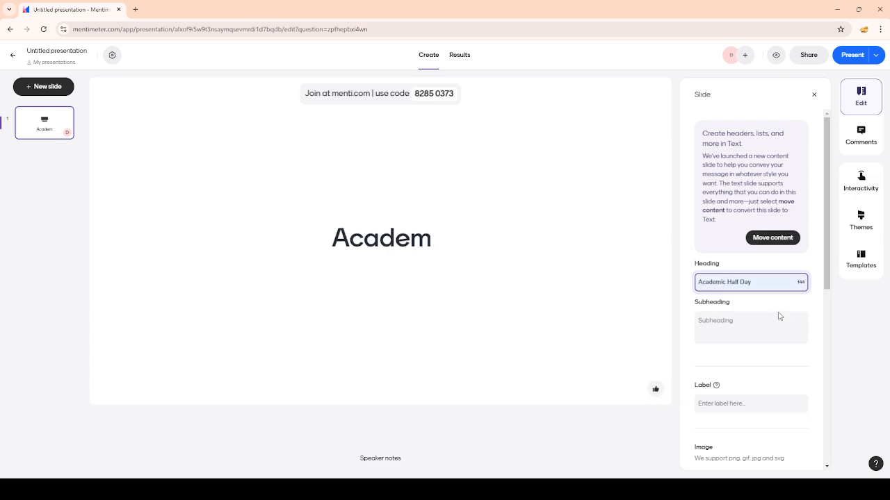
Step: Fill in the subheading with the presenter's full name and "Date/Location" on a second line
{"action": "left_click", "coordinate": [713, 321]}
{"action": "type", "text": "Beatri"}
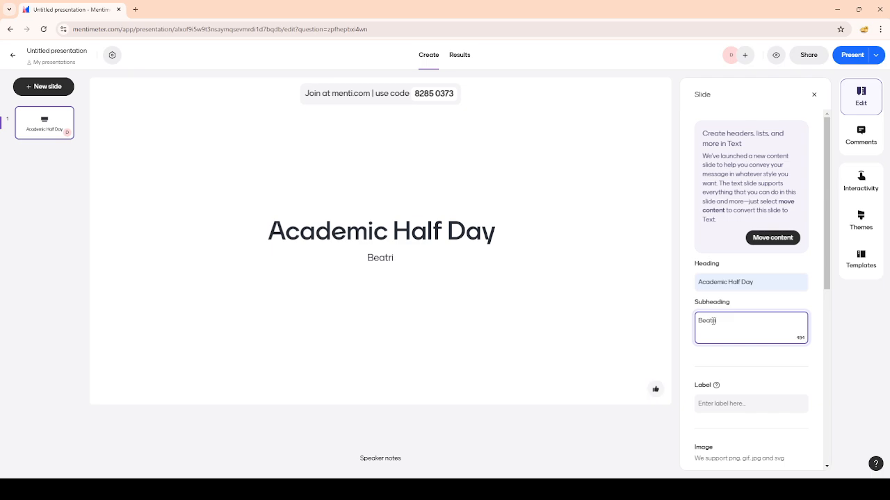
{"action": "type", "text": "ce Preti Date/Location"}
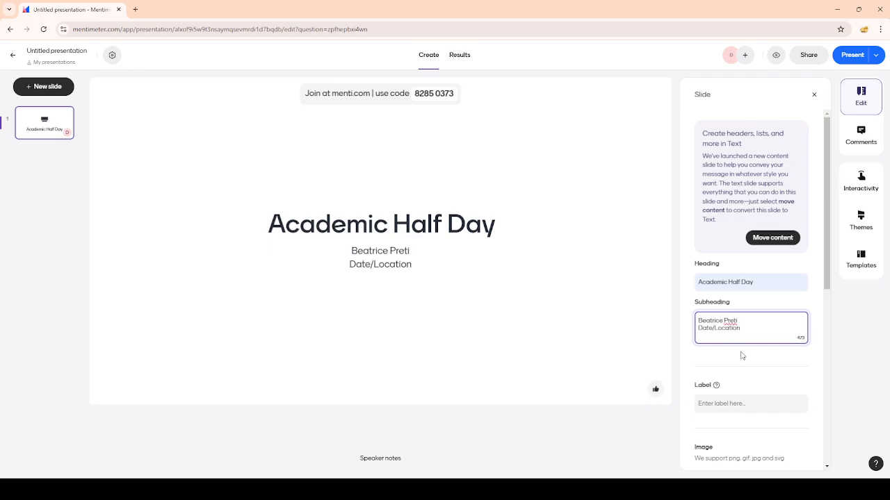
{"action": "left_click", "coordinate": [750, 382]}
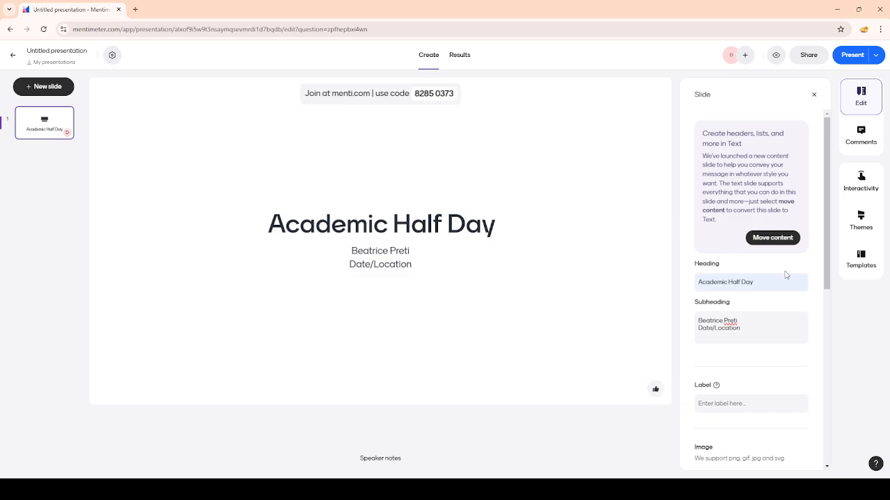
Step: Try an IV stand photo from an image library search for "Hospital" on the heading slide, and remove it again
{"action": "scroll", "coordinate": [739, 359], "scroll_direction": "down", "scroll_amount": 4}
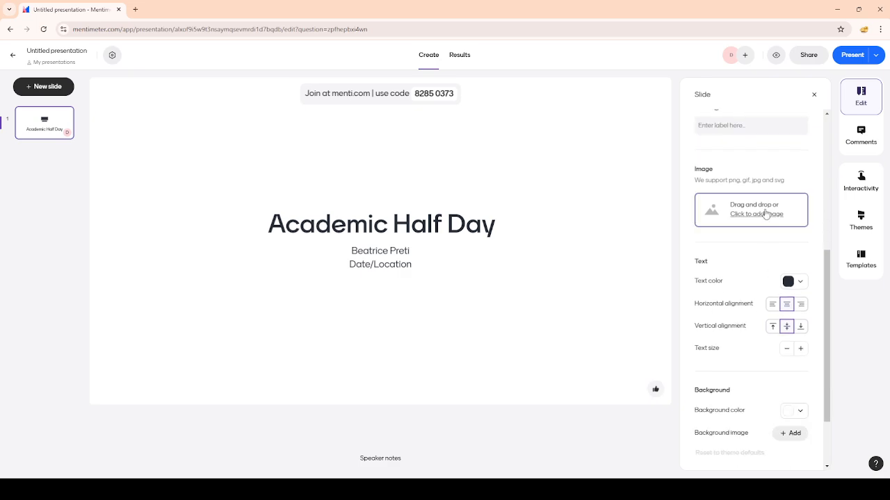
{"action": "left_click", "coordinate": [763, 215]}
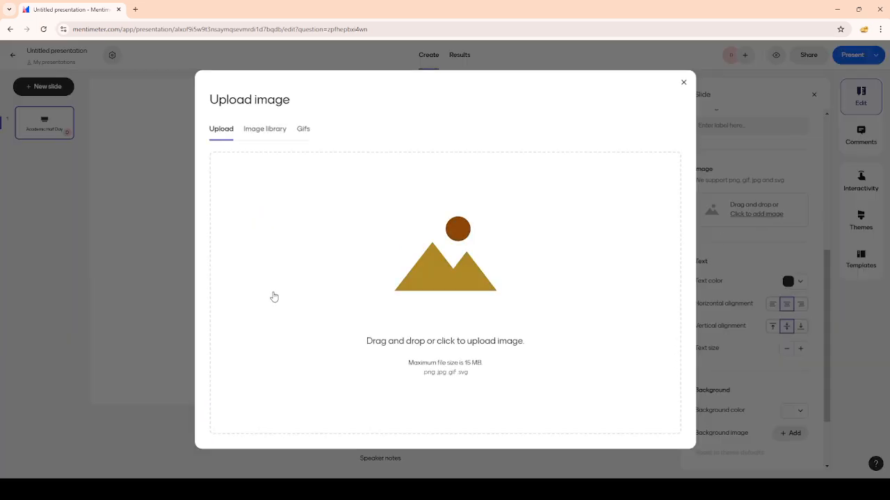
{"action": "left_click", "coordinate": [266, 131]}
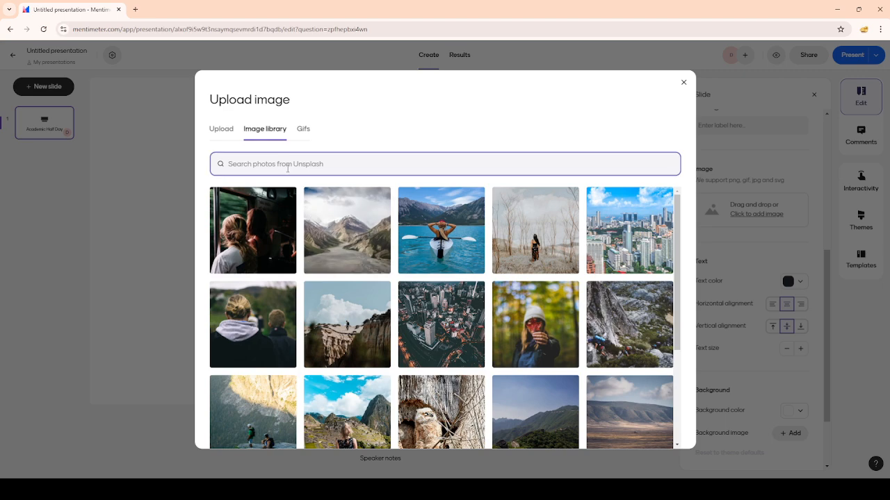
{"action": "type", "text": "hos"}
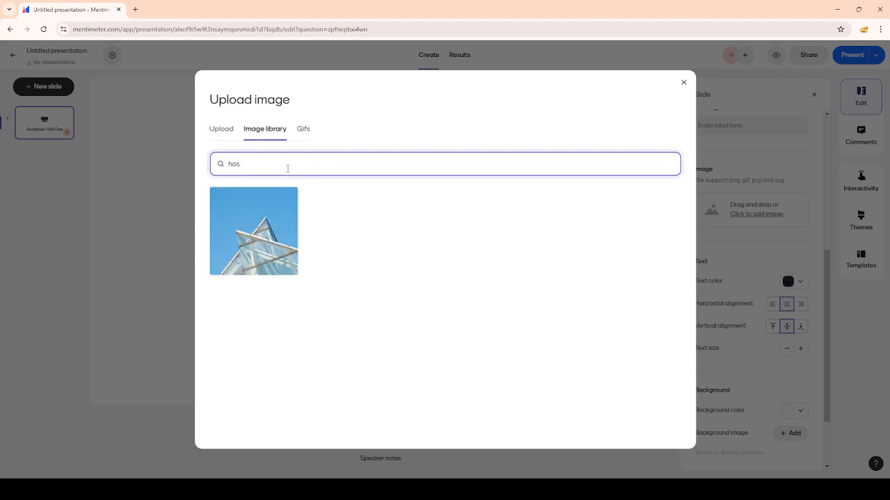
{"action": "type", "text": "pital"}
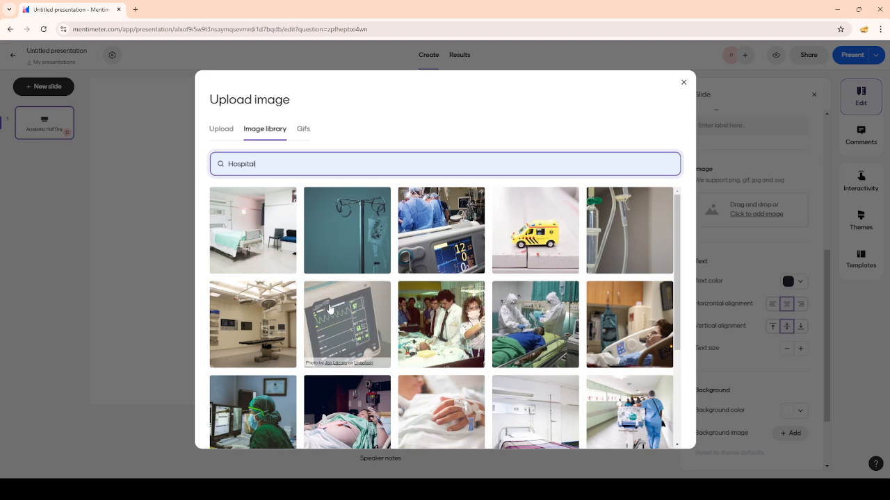
{"action": "left_click", "coordinate": [337, 266]}
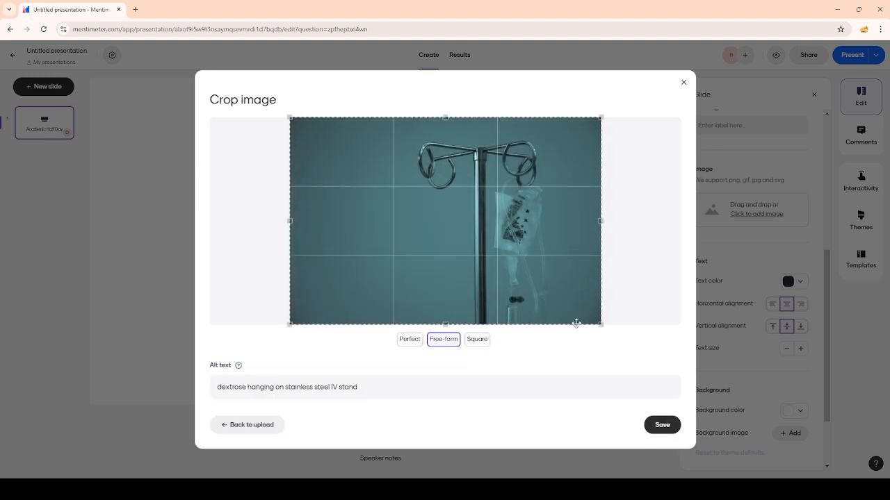
{"action": "left_click", "coordinate": [673, 425]}
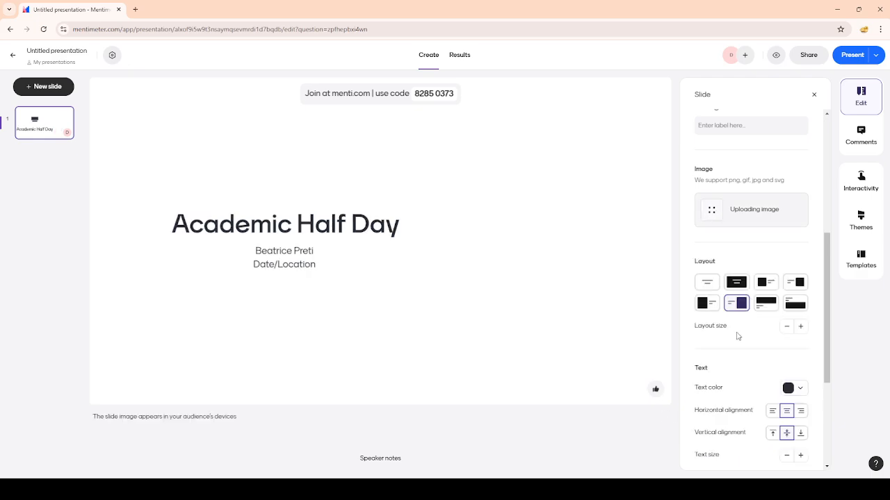
{"action": "left_click", "coordinate": [735, 285]}
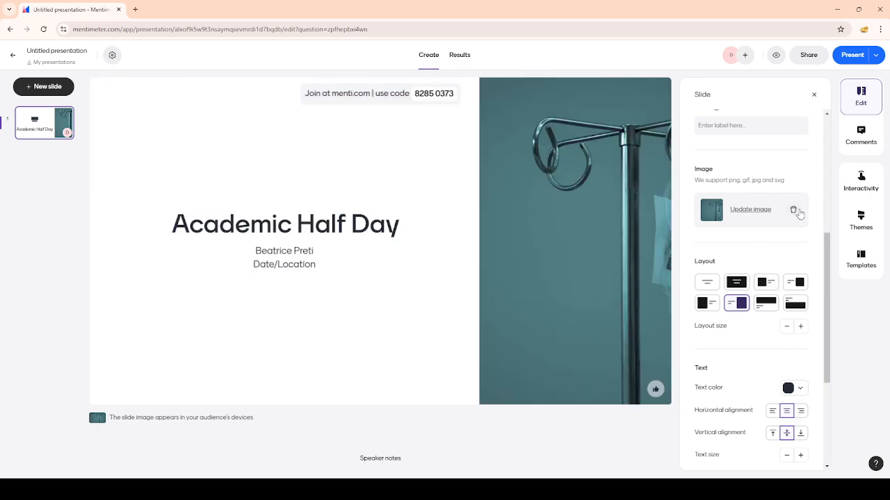
{"action": "left_click", "coordinate": [795, 211]}
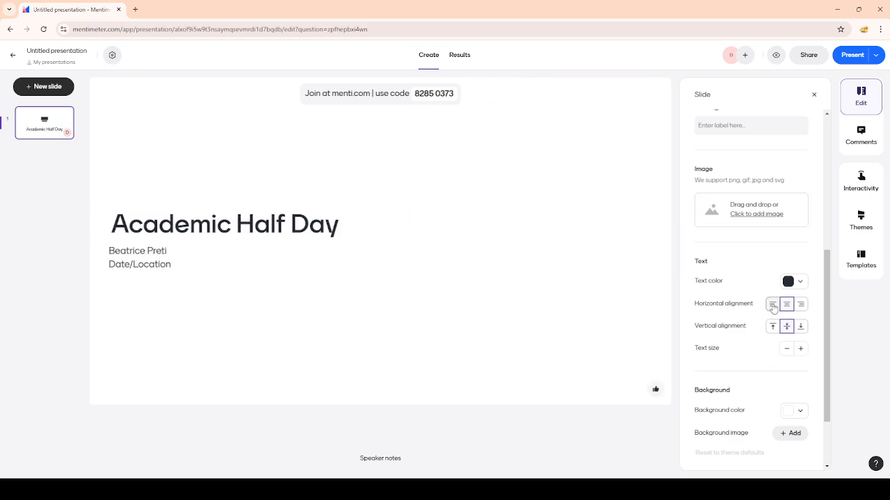
Step: Increase the heading slide's text size to the largest setting
{"action": "left_click", "coordinate": [800, 349]}
{"action": "left_click", "coordinate": [800, 349]}
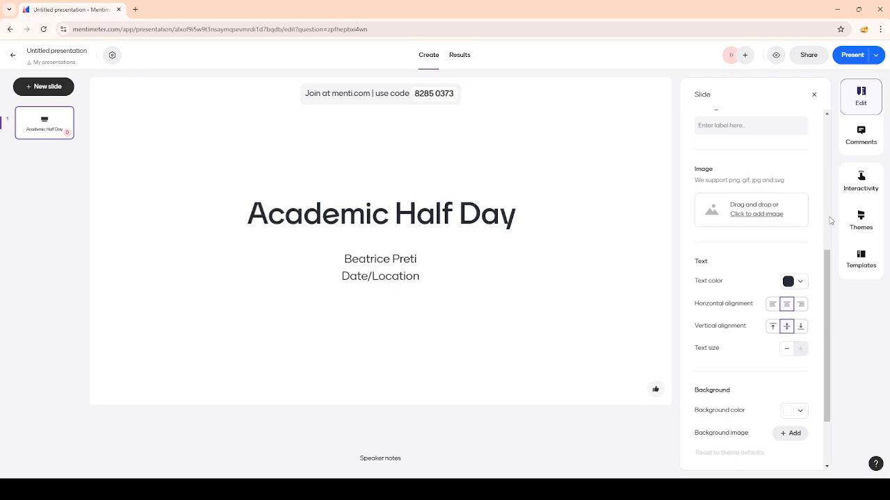
Step: Preview default themes such as Menti Dark and Bold and Gold on the heading slide, and return to slide editing
{"action": "left_click", "coordinate": [861, 221]}
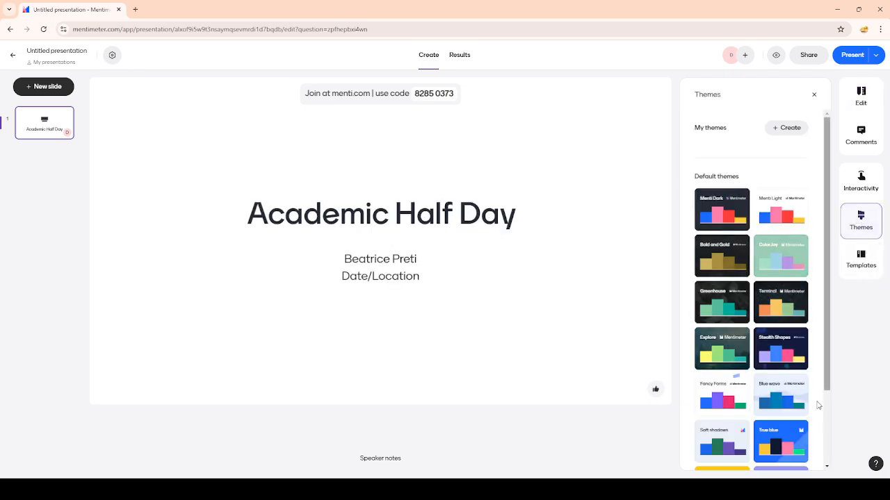
{"action": "left_click", "coordinate": [723, 219]}
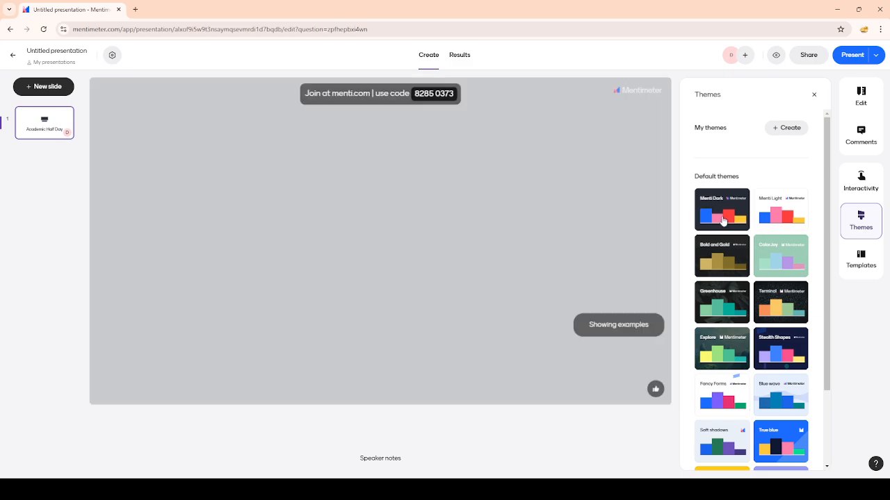
{"action": "left_click", "coordinate": [735, 277]}
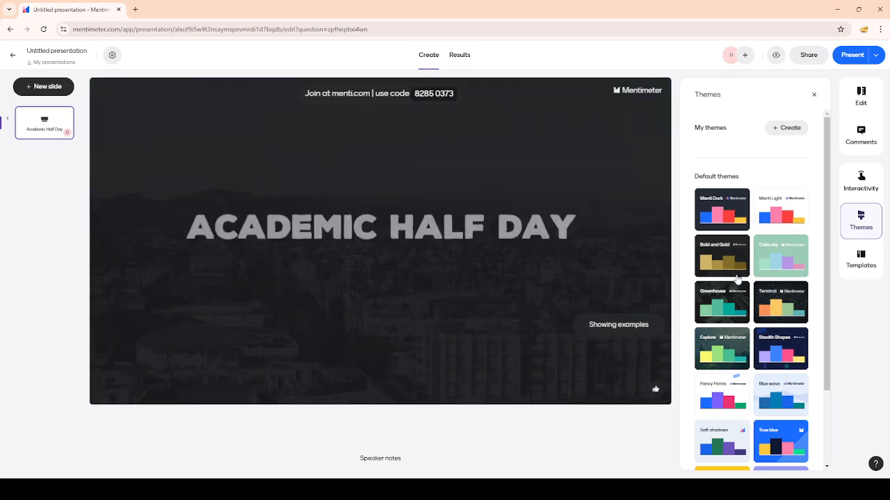
{"action": "left_click", "coordinate": [733, 288]}
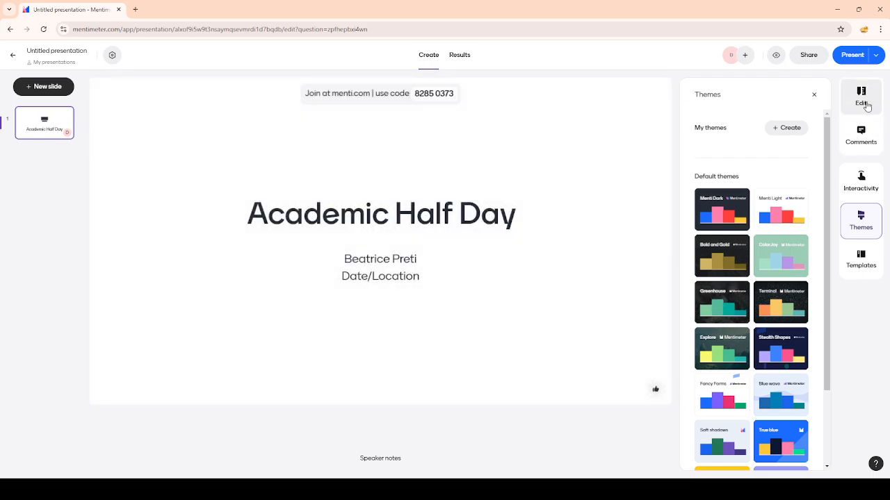
{"action": "left_click", "coordinate": [864, 105]}
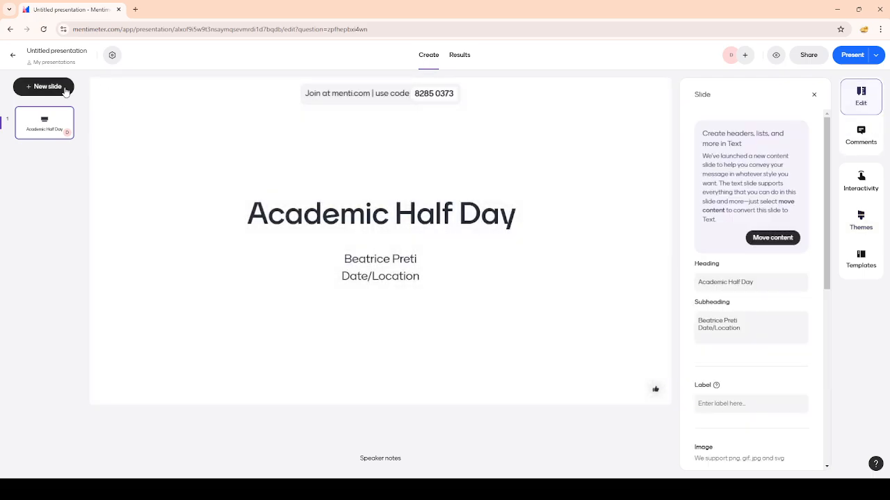
Step: Add a Bullets content slide as the second slide
{"action": "left_click", "coordinate": [65, 89]}
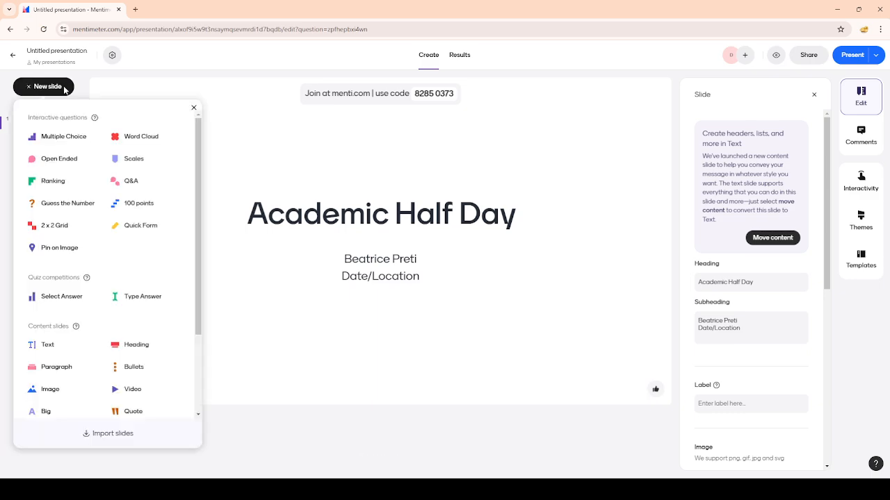
{"action": "scroll", "coordinate": [73, 305], "scroll_direction": "down", "scroll_amount": 2}
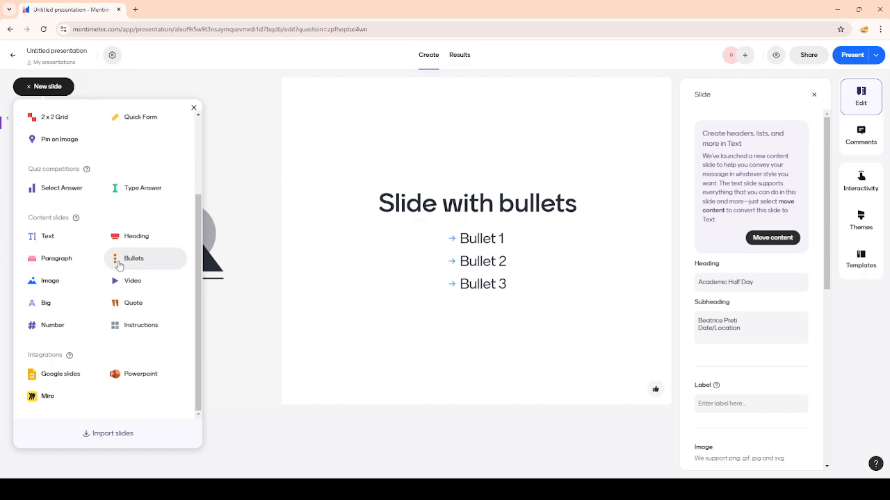
{"action": "scroll", "coordinate": [119, 280], "scroll_direction": "up", "scroll_amount": 2}
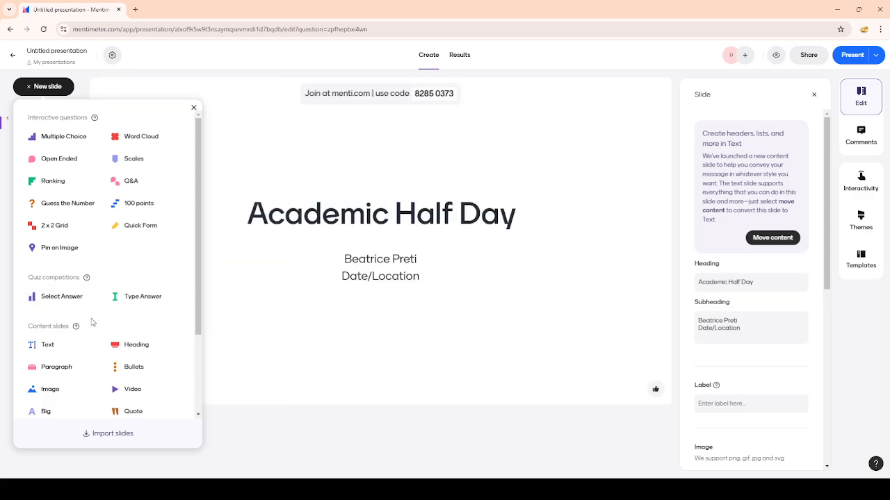
{"action": "scroll", "coordinate": [90, 315], "scroll_direction": "down", "scroll_amount": 2}
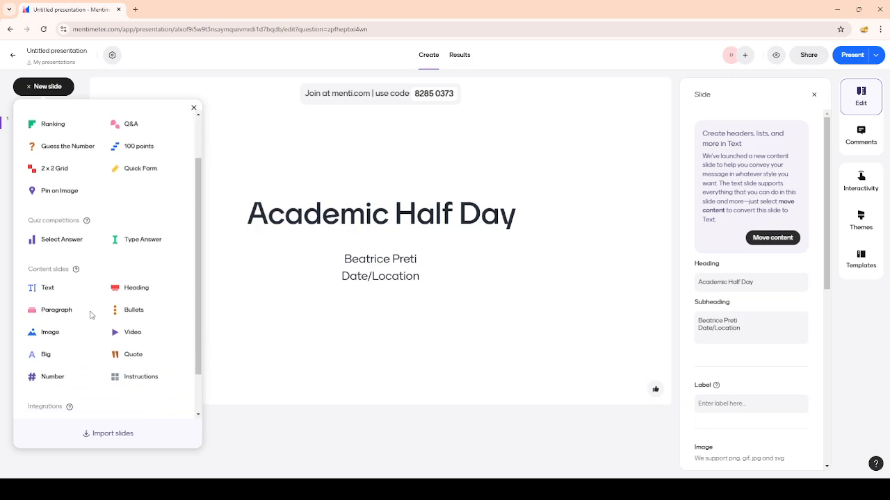
{"action": "left_click", "coordinate": [136, 265]}
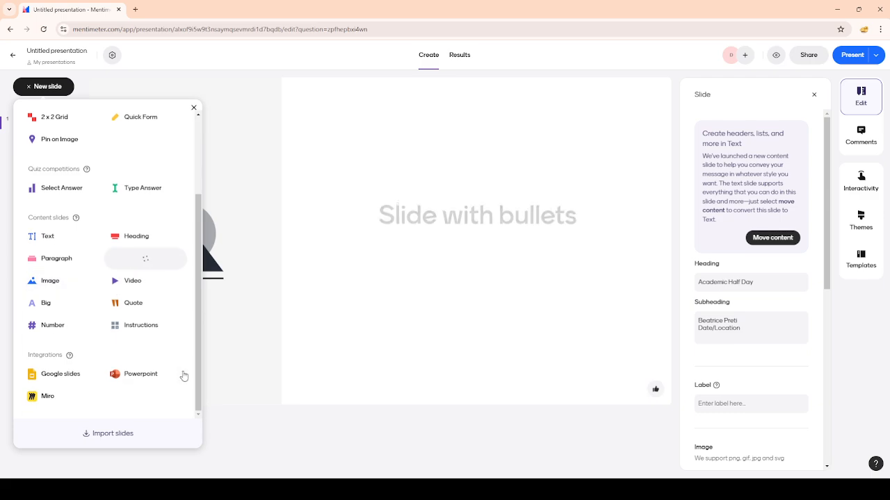
Step: Set the bullet slide's heading to "Text" and add a fourth bullet item
{"action": "left_click", "coordinate": [756, 287]}
{"action": "left_click", "coordinate": [760, 284]}
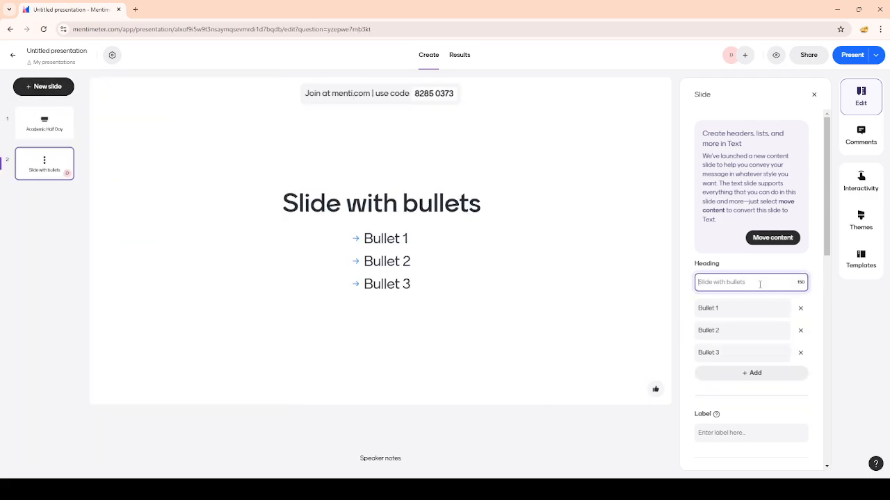
{"action": "type", "text": "Text"}
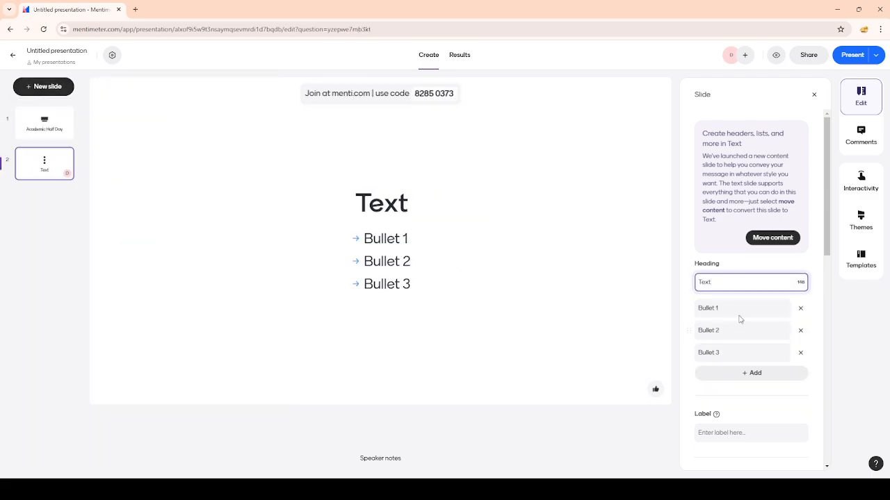
{"action": "left_click", "coordinate": [739, 313]}
{"action": "left_click", "coordinate": [739, 354]}
{"action": "left_click", "coordinate": [749, 373]}
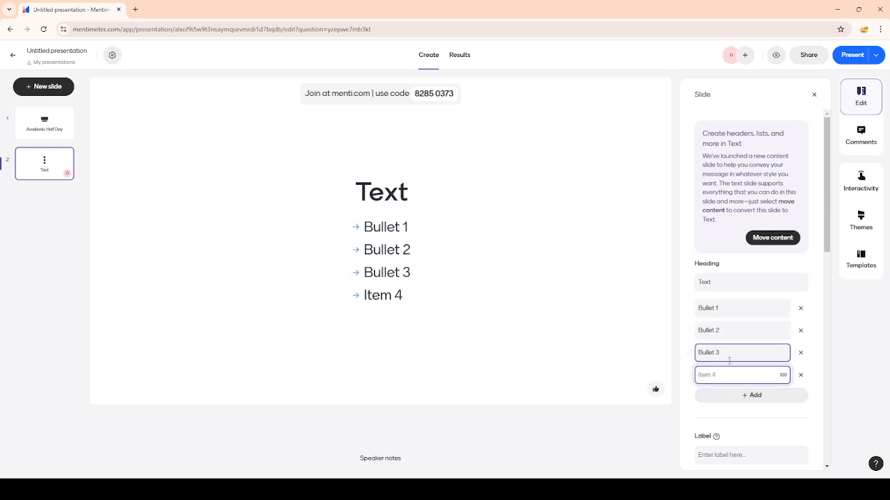
Step: Try left horizontal alignment for the bullet slide's text
{"action": "scroll", "coordinate": [740, 380], "scroll_direction": "down", "scroll_amount": 4}
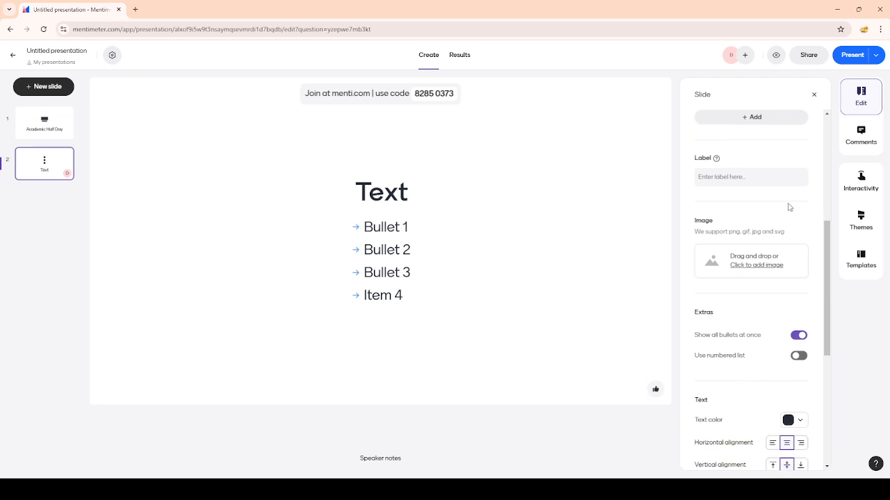
{"action": "scroll", "coordinate": [770, 280], "scroll_direction": "down", "scroll_amount": 2}
{"action": "left_click", "coordinate": [772, 306]}
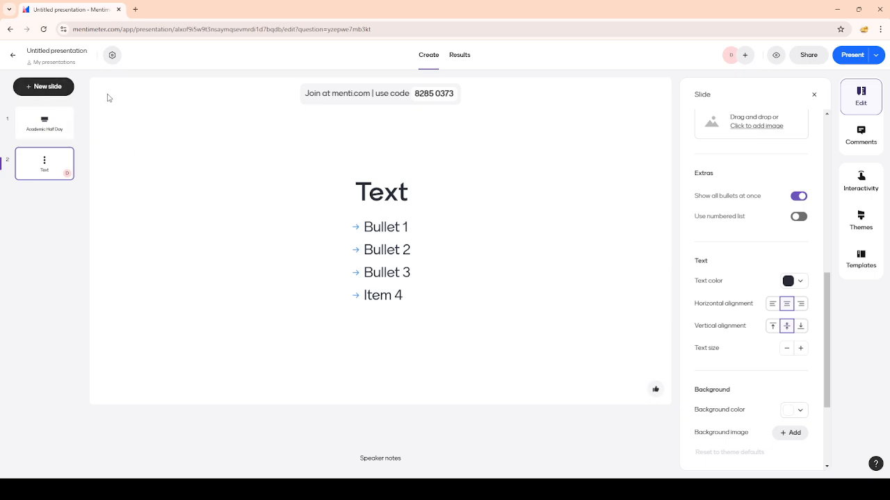
Step: Add a Paragraph content slide as the third slide and set its heading to "Heading"
{"action": "left_click", "coordinate": [70, 88]}
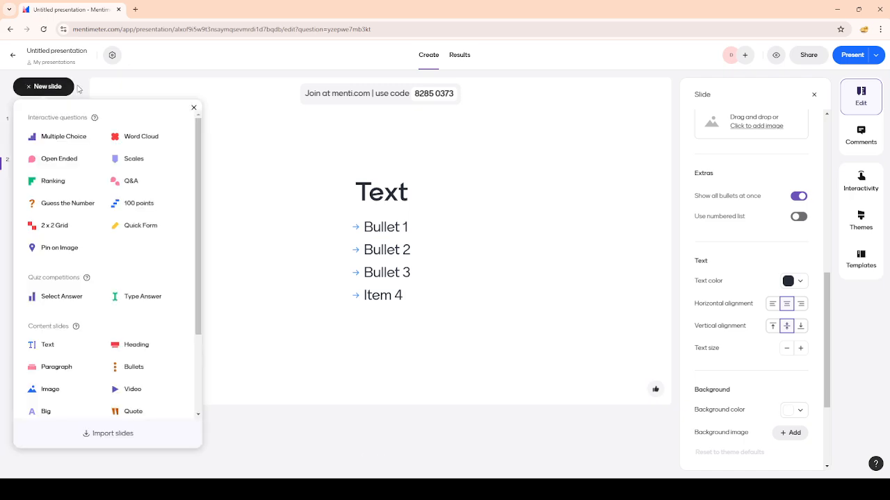
{"action": "scroll", "coordinate": [141, 210], "scroll_direction": "down", "scroll_amount": 1}
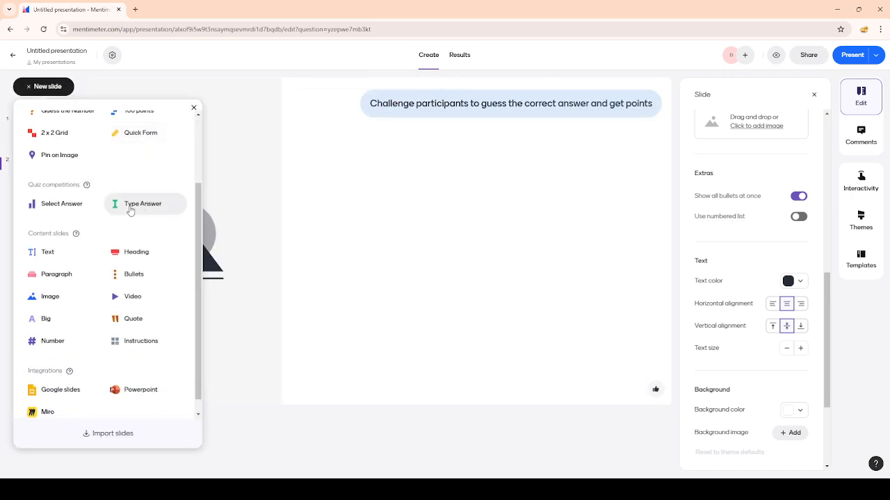
{"action": "left_click", "coordinate": [66, 278]}
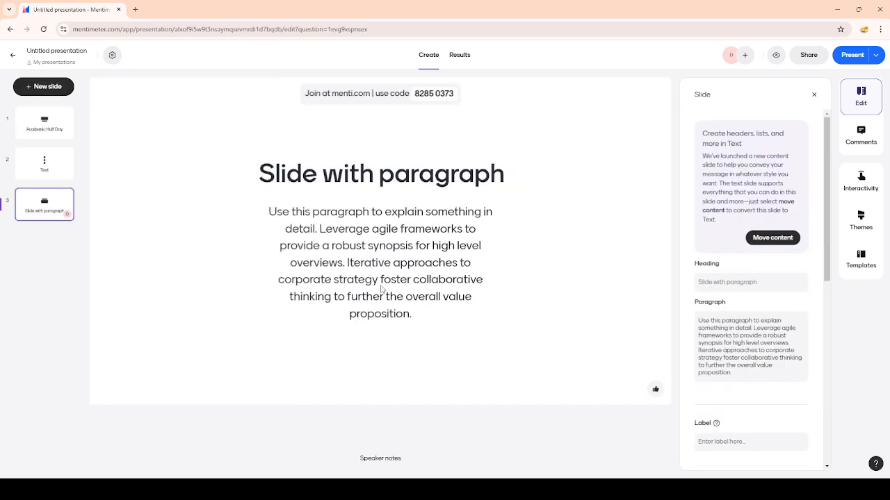
{"action": "left_click", "coordinate": [759, 283]}
{"action": "type", "text": "Heading"}
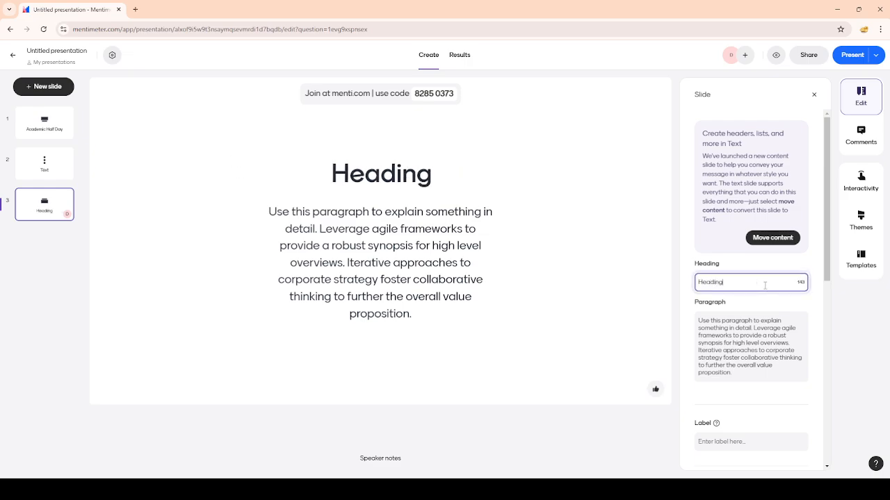
Step: Add a Text content slide as the fourth slide and open its text area for editing
{"action": "left_click", "coordinate": [43, 86]}
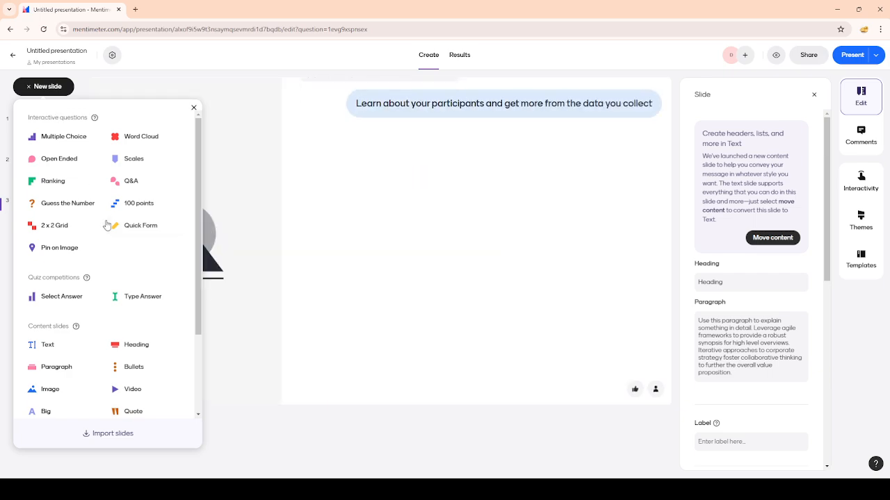
{"action": "scroll", "coordinate": [106, 224], "scroll_direction": "down", "scroll_amount": 2}
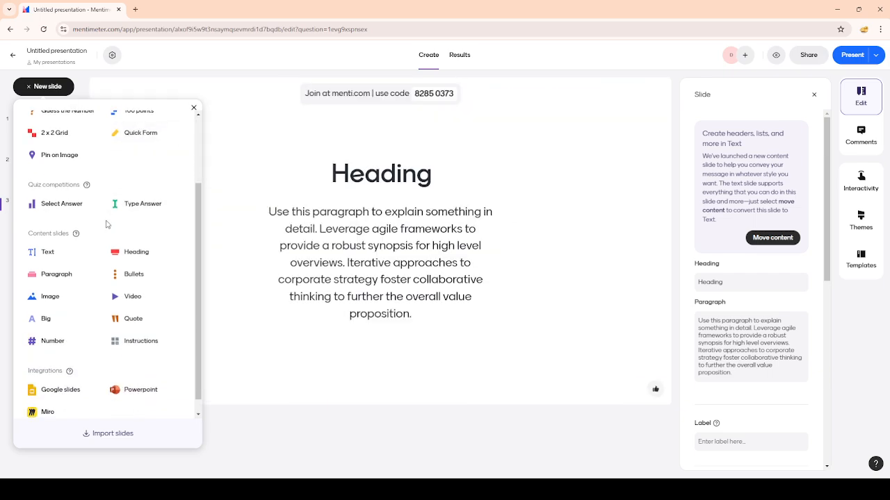
{"action": "left_click", "coordinate": [64, 253]}
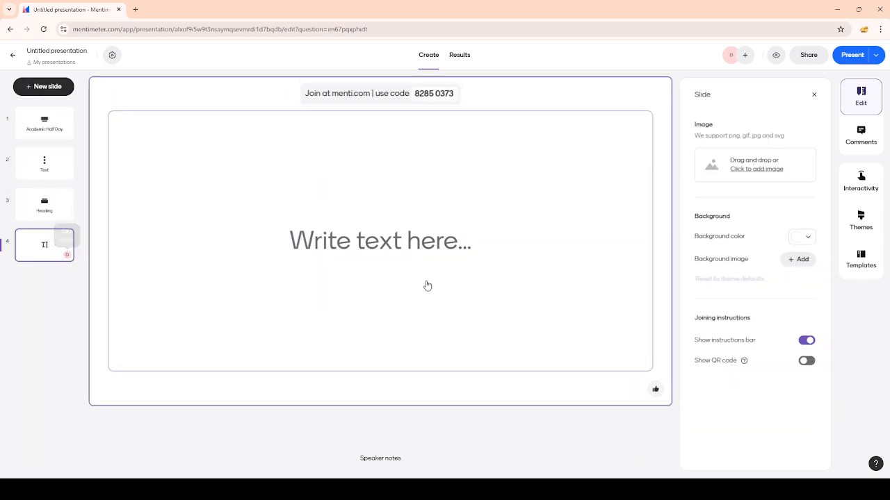
{"action": "left_click", "coordinate": [355, 244]}
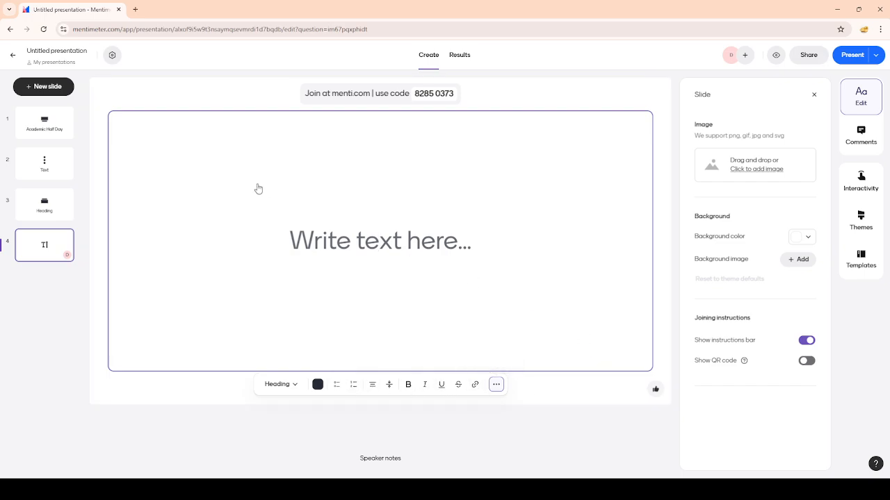
Step: Add a Quote content slide as the fifth slide
{"action": "left_click", "coordinate": [31, 87]}
{"action": "scroll", "coordinate": [134, 250], "scroll_direction": "down", "scroll_amount": 1}
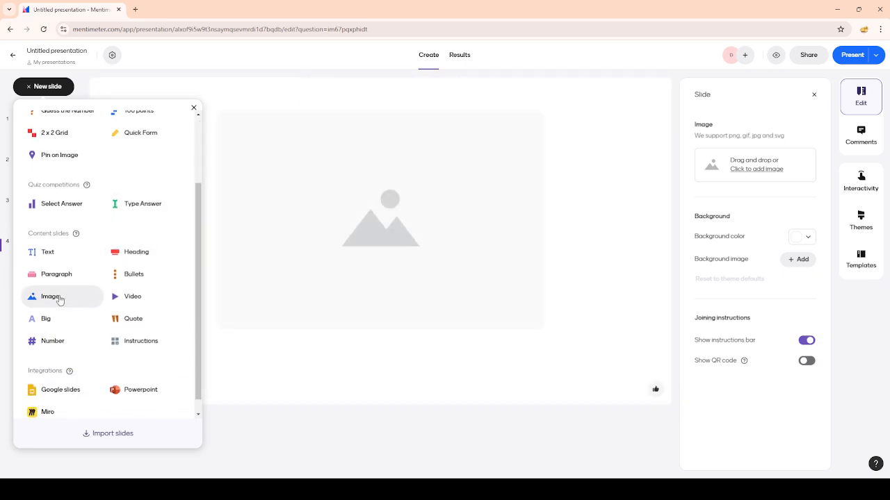
{"action": "left_click", "coordinate": [133, 320]}
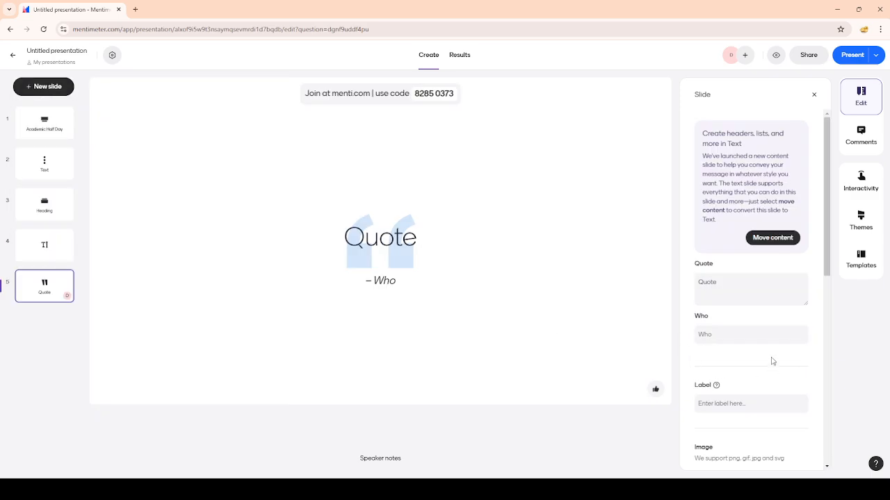
Step: Enter the quote "With great power comes great responsibility." on the quote slide and attribute it to "Uncle Ben"
{"action": "left_click", "coordinate": [727, 293]}
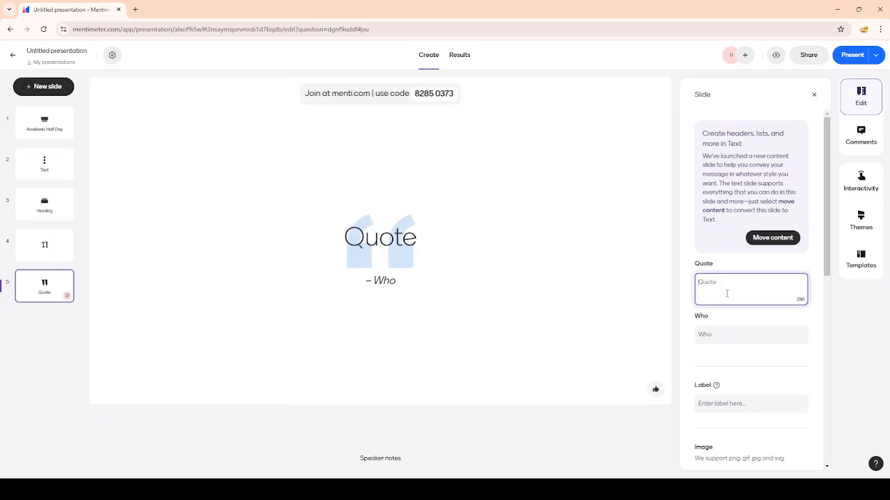
{"action": "type", "text": "With"}
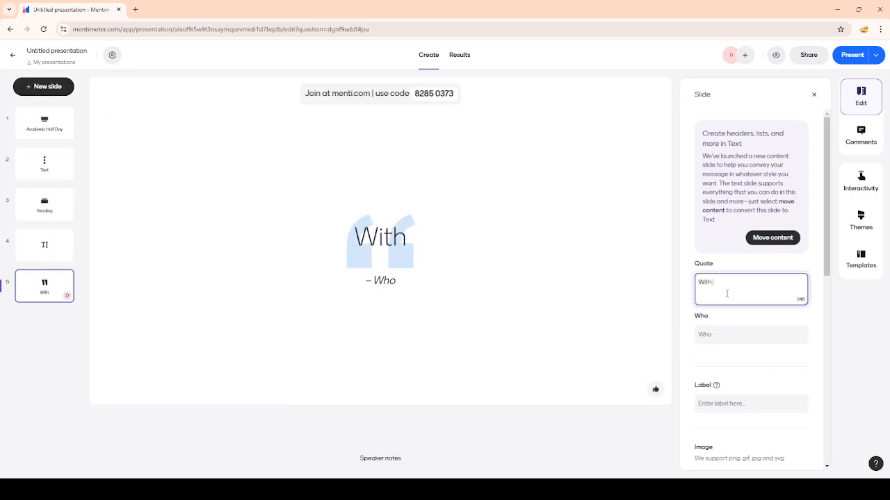
{"action": "type", "text": " great power come"}
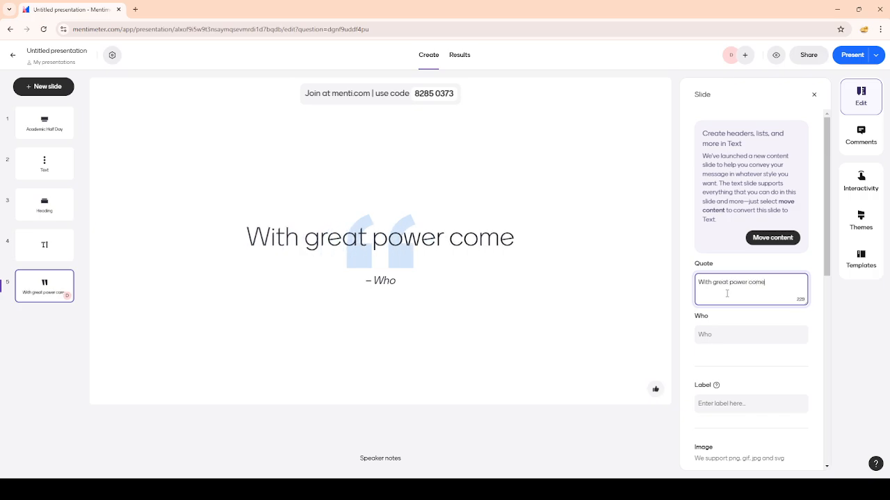
{"action": "type", "text": "s great responsi"}
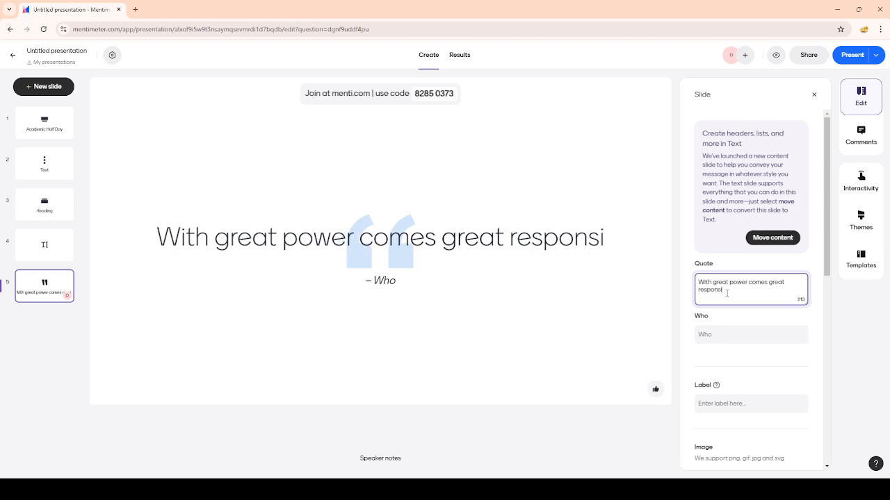
{"action": "type", "text": "bilit"}
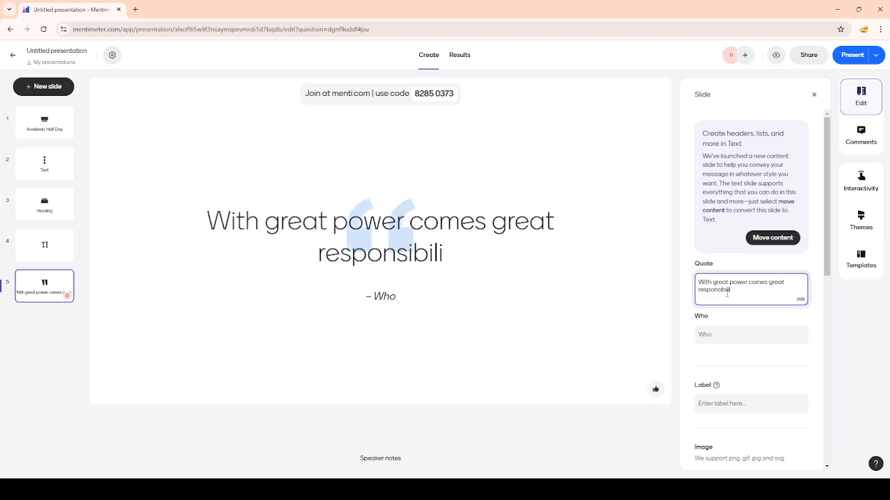
{"action": "type", "text": "ty."}
{"action": "left_click", "coordinate": [739, 336]}
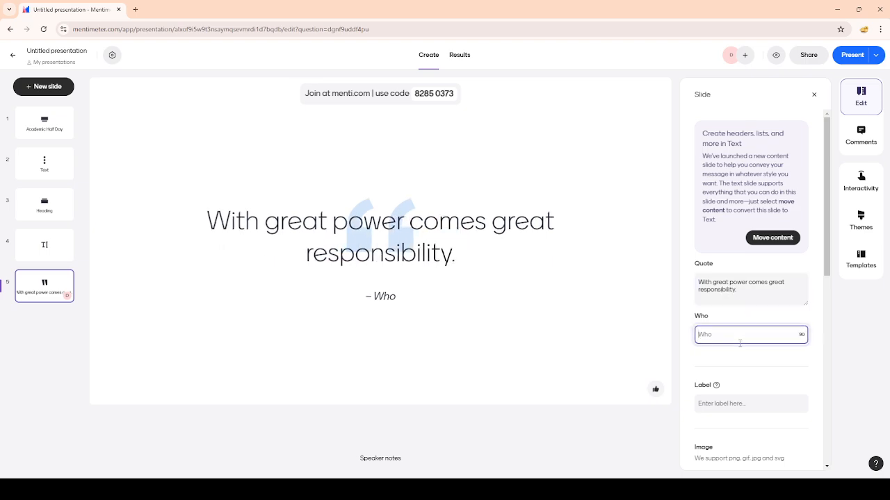
{"action": "left_click", "coordinate": [742, 353]}
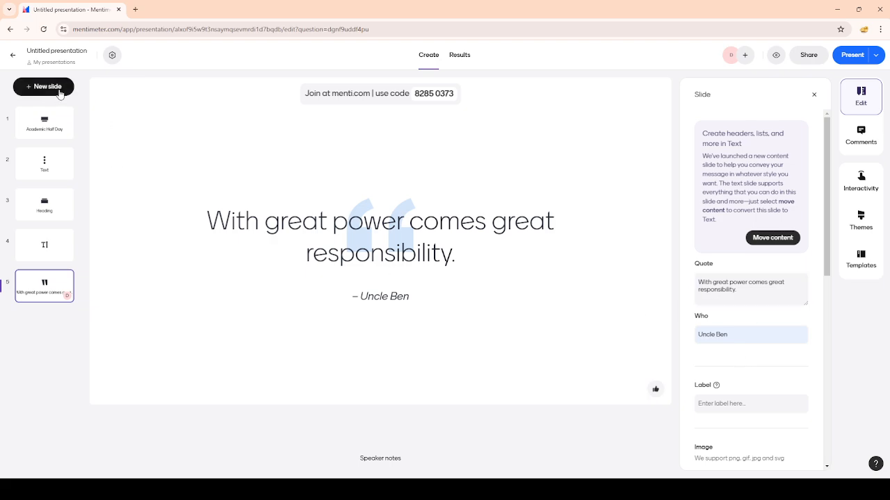
Step: Add a Multiple Choice question slide as the sixth slide and set its question to "Question up here"
{"action": "left_click", "coordinate": [59, 94]}
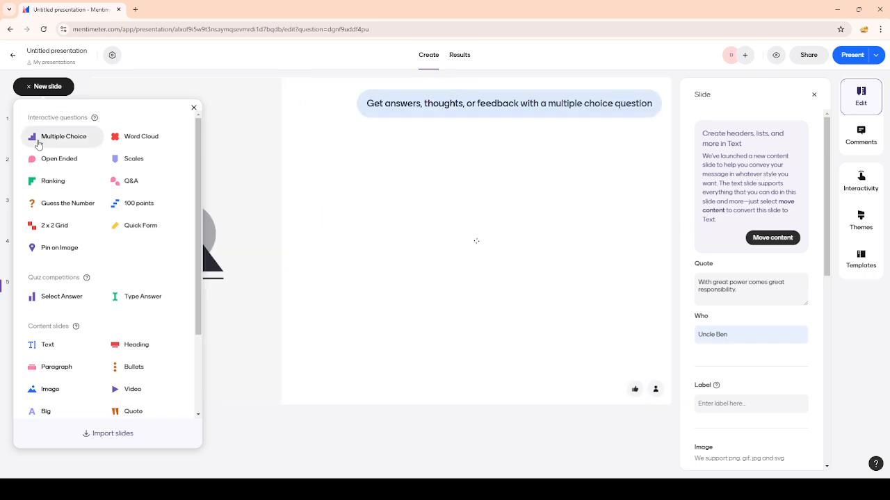
{"action": "left_click", "coordinate": [43, 137]}
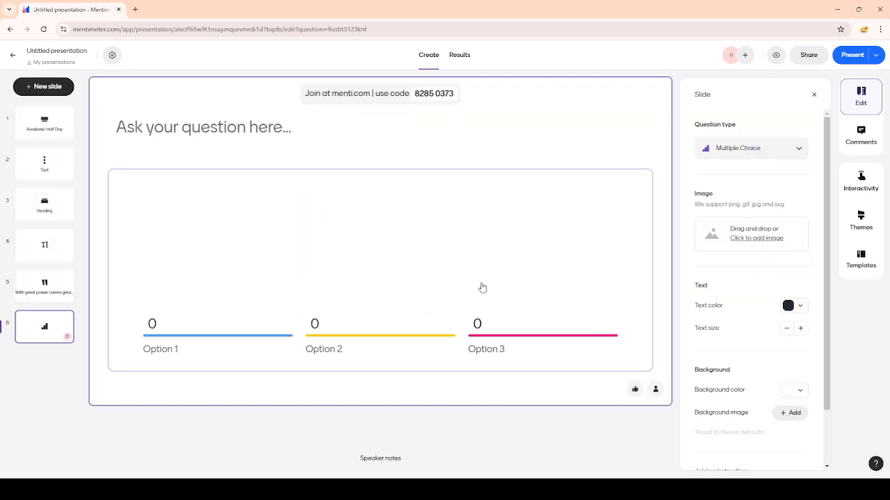
{"action": "left_click", "coordinate": [231, 129]}
{"action": "type", "text": "Question p"}
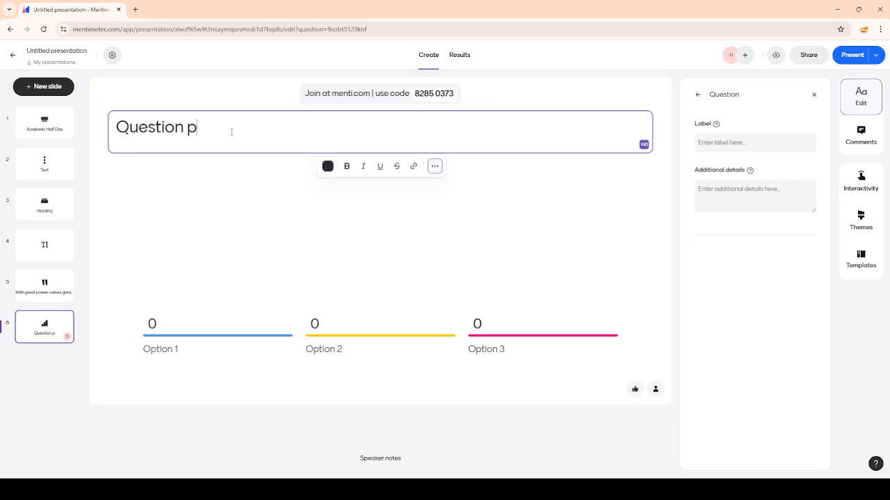
{"action": "key", "text": "BackSpace"}
{"action": "type", "text": "up here"}
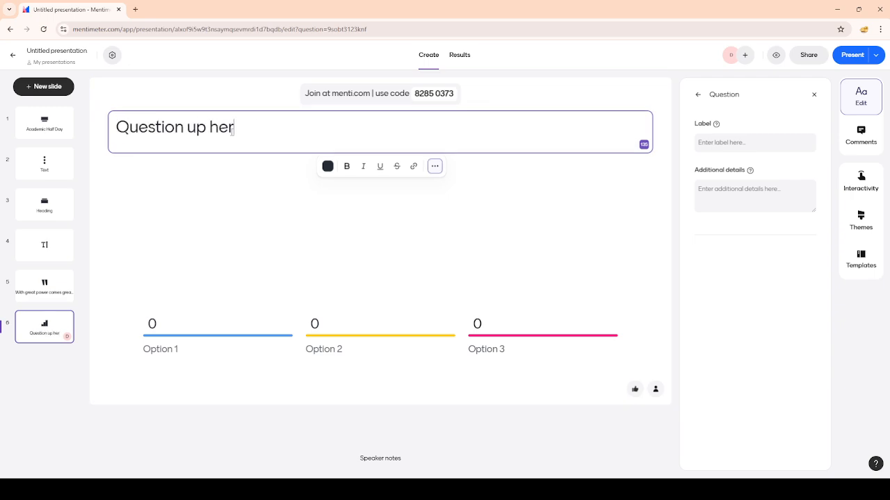
Step: Add a fourth answer option to the multiple choice question and name the options Colon, Liver, Small Bowel and Rectum
{"action": "left_click", "coordinate": [193, 362]}
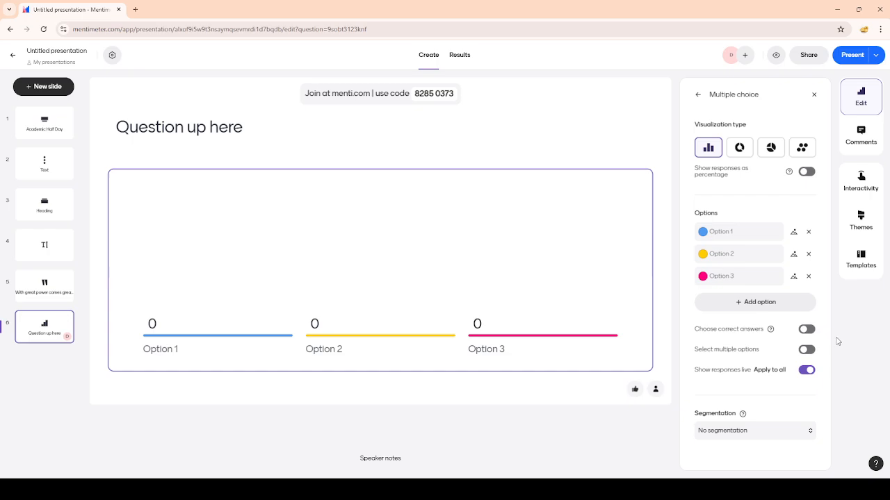
{"action": "left_click", "coordinate": [786, 307]}
{"action": "left_click", "coordinate": [746, 232]}
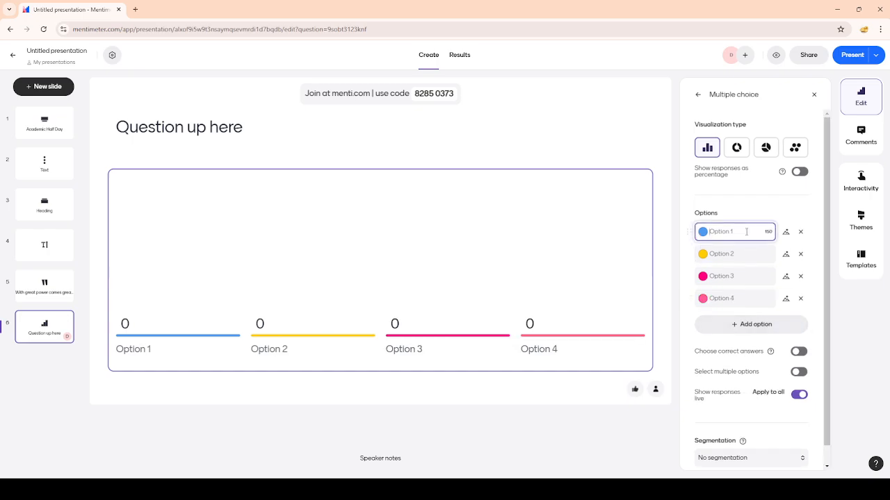
{"action": "type", "text": "Colon"}
{"action": "left_click", "coordinate": [750, 254]}
{"action": "type", "text": "Liver"}
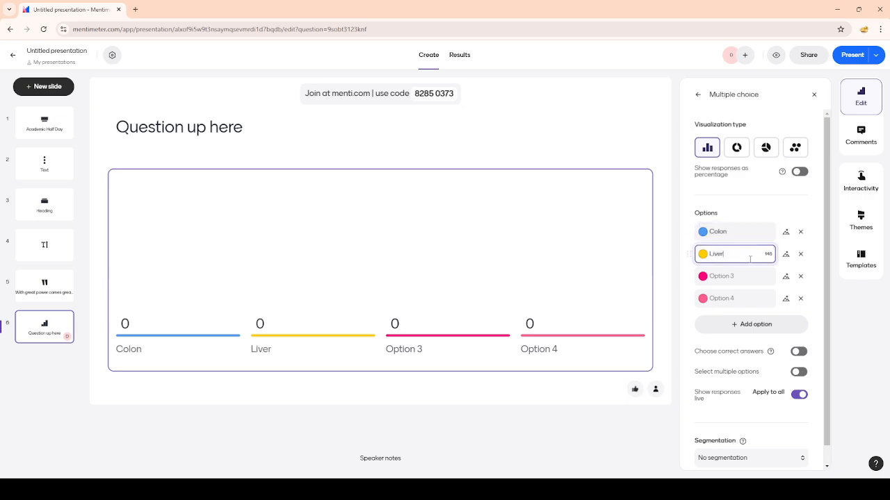
{"action": "left_click", "coordinate": [727, 276]}
{"action": "type", "text": "Small "}
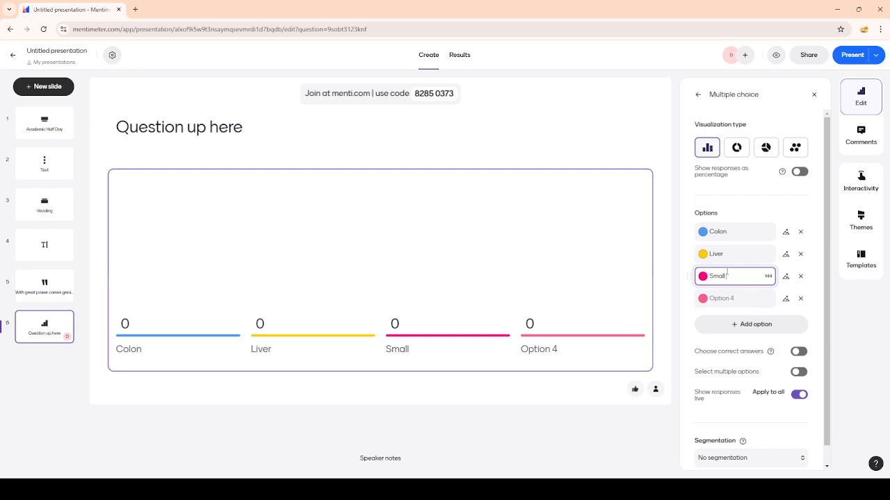
{"action": "type", "text": "Bowel"}
{"action": "left_click", "coordinate": [729, 298]}
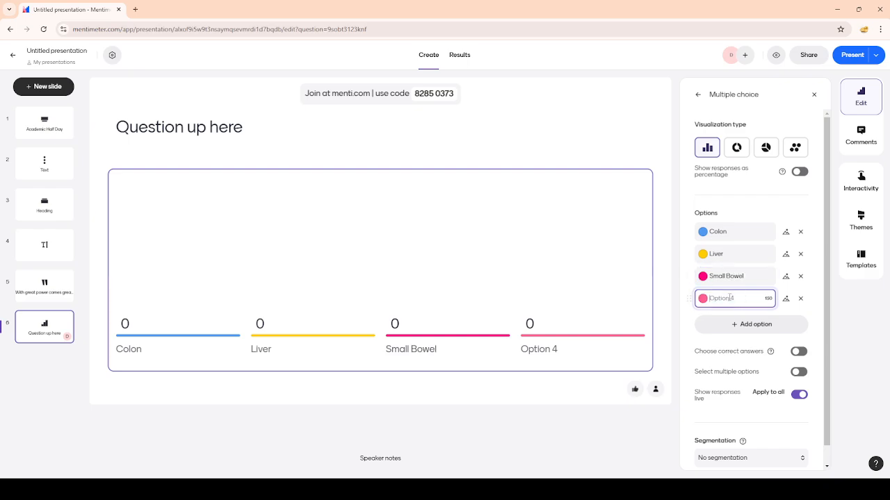
{"action": "type", "text": "Rectum"}
Step: Preview the donut and the other alternative visualization types for the multiple choice results
{"action": "left_click", "coordinate": [738, 149]}
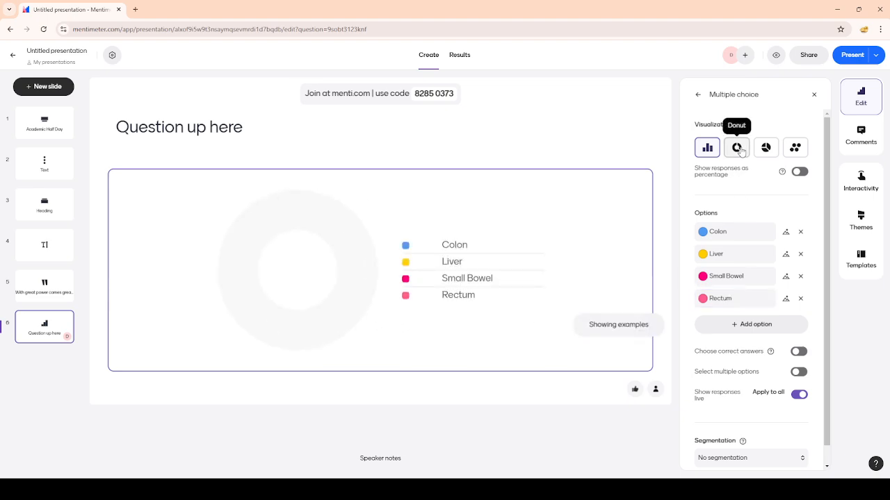
{"action": "left_click", "coordinate": [766, 148]}
{"action": "left_click", "coordinate": [797, 148]}
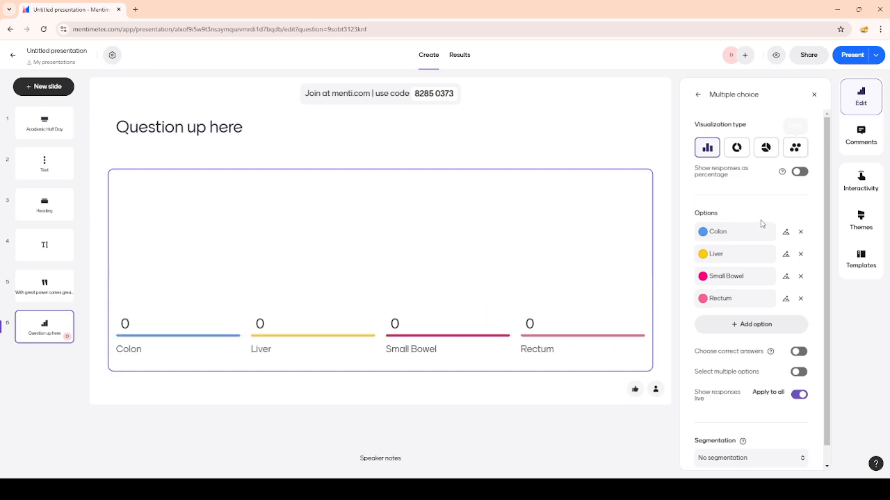
Step: Enable choosing correct answers for the multiple choice question and mark Colon as correct
{"action": "scroll", "coordinate": [785, 243], "scroll_direction": "down", "scroll_amount": 1}
{"action": "left_click", "coordinate": [797, 332]}
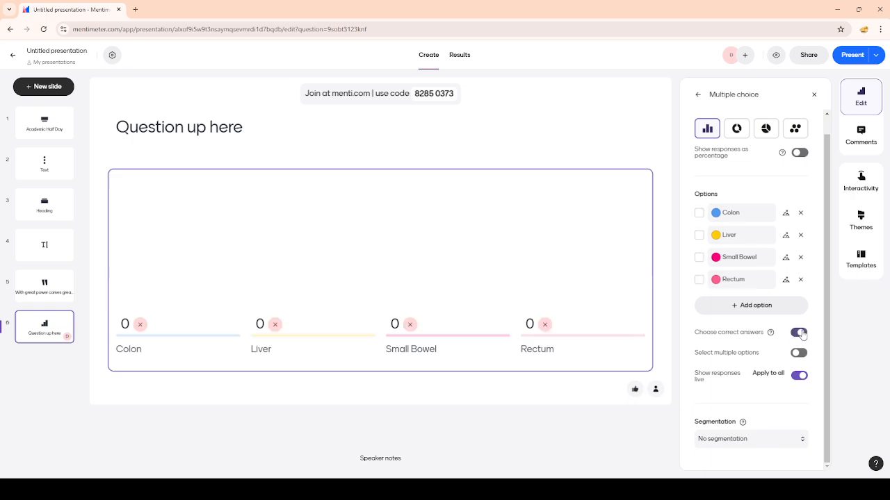
{"action": "left_click", "coordinate": [698, 212]}
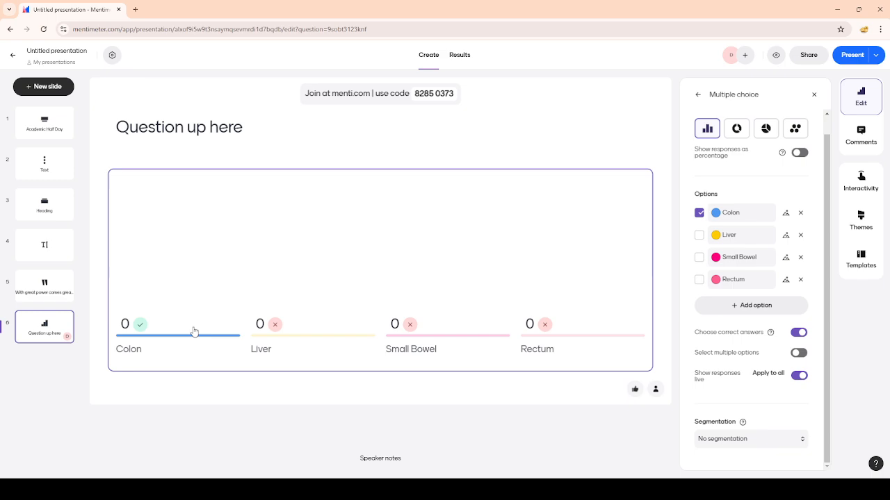
Step: Add a Word Cloud question slide as the seventh slide
{"action": "left_click", "coordinate": [41, 86]}
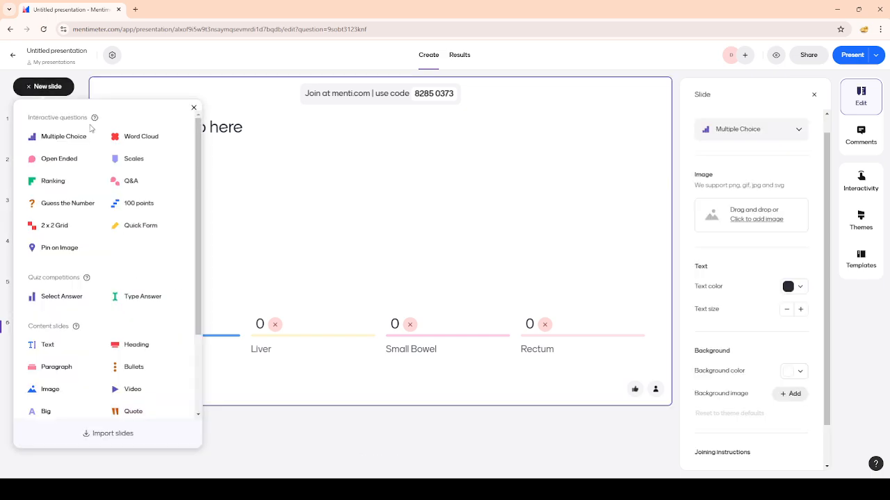
{"action": "left_click", "coordinate": [139, 137]}
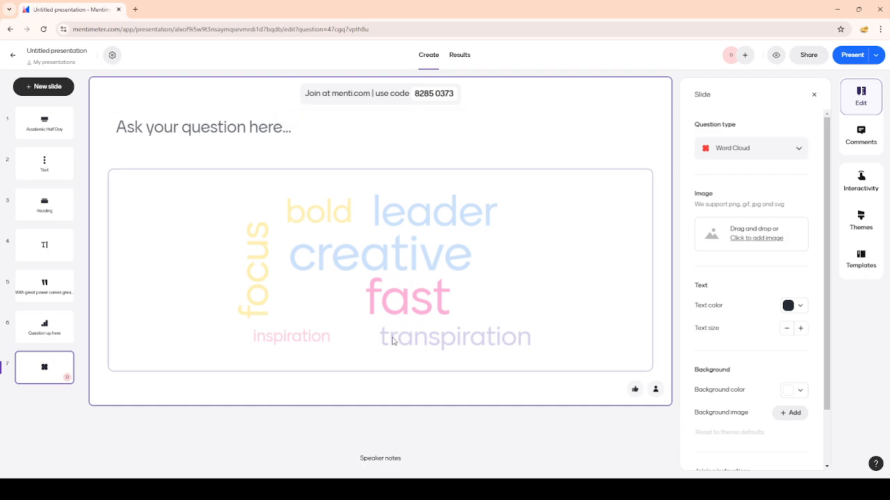
Step: Add an Open Ended question slide at the end of the presentation with the question "Diagnostic plan?"
{"action": "left_click", "coordinate": [54, 92]}
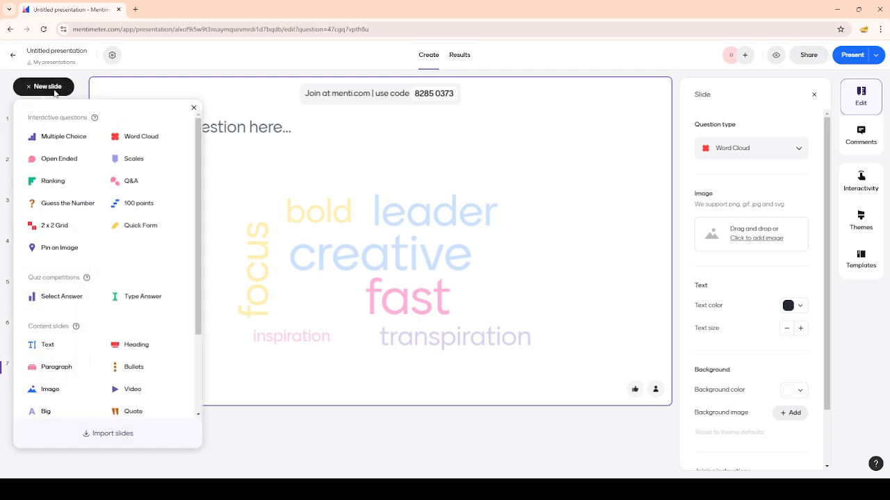
{"action": "left_click", "coordinate": [57, 159]}
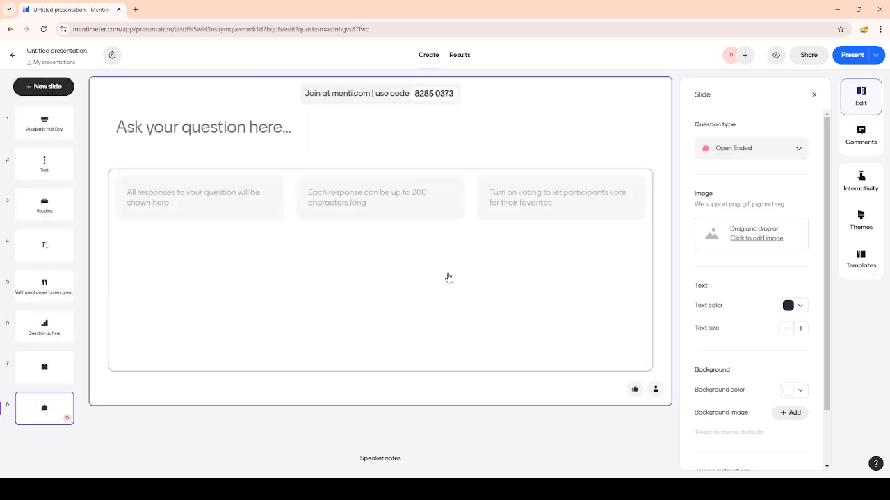
{"action": "left_click", "coordinate": [235, 135]}
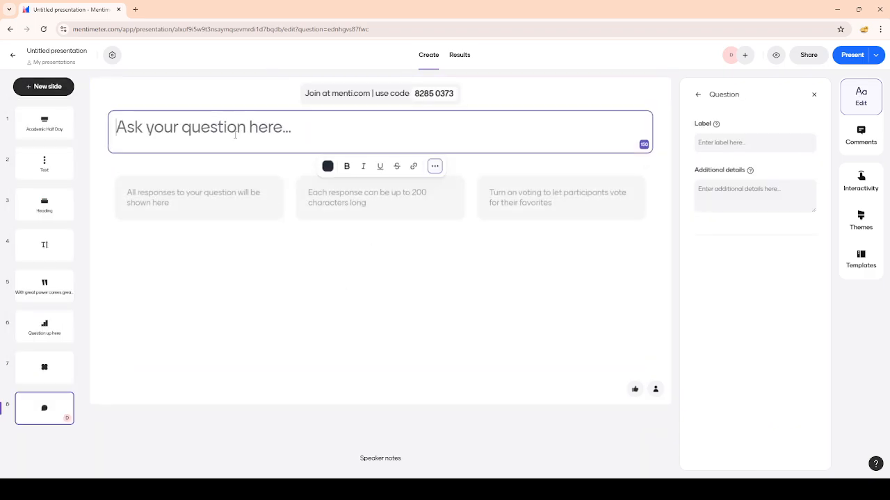
{"action": "type", "text": "Diagnostic pl"}
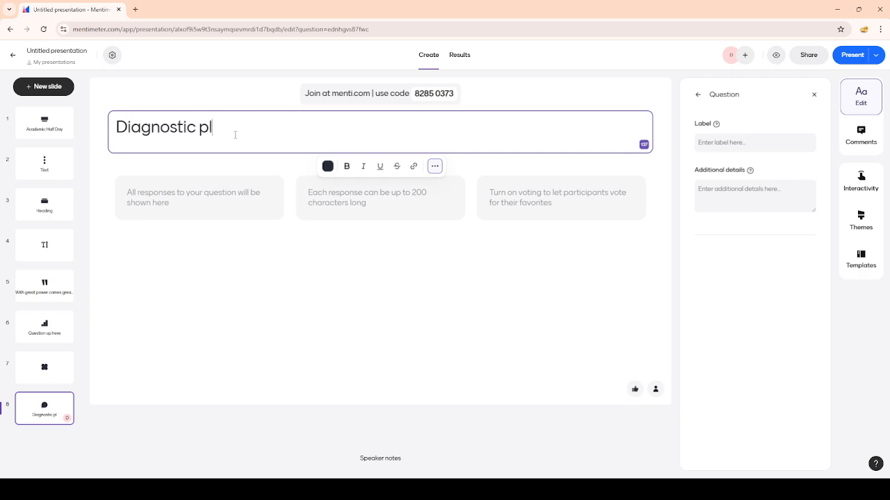
{"action": "type", "text": "an?"}
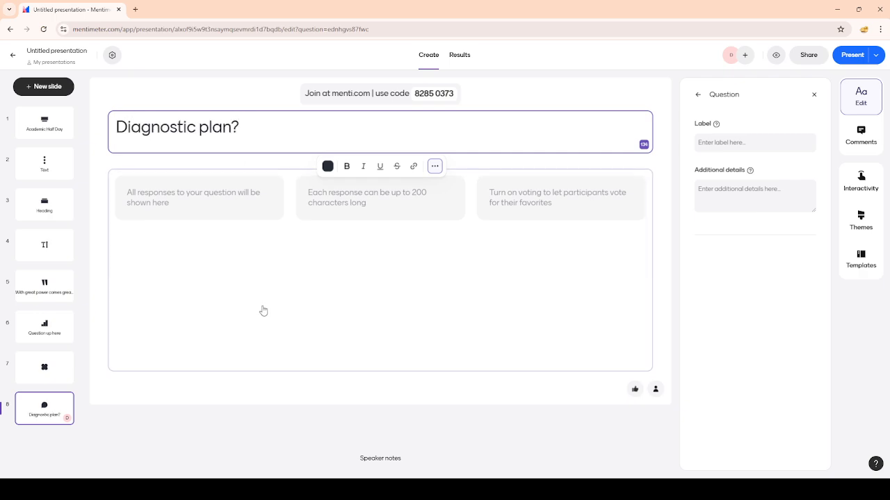
{"action": "left_click", "coordinate": [264, 424]}
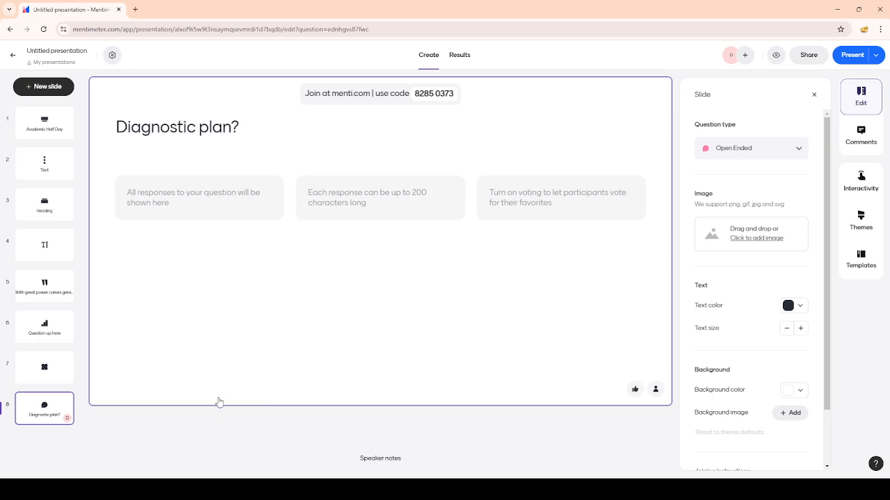
Step: Add an Instructions slide and move it to second place, directly after the Academic Half Day title slide
{"action": "left_click", "coordinate": [66, 90]}
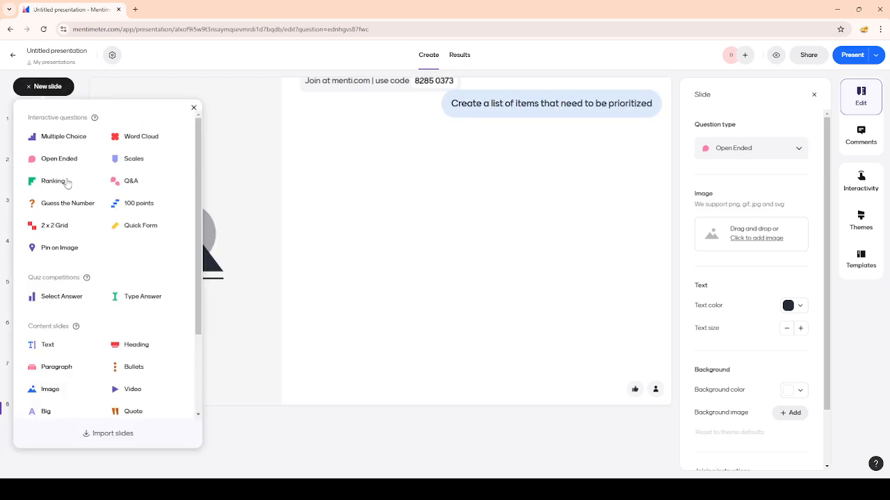
{"action": "scroll", "coordinate": [143, 327], "scroll_direction": "down", "scroll_amount": 2}
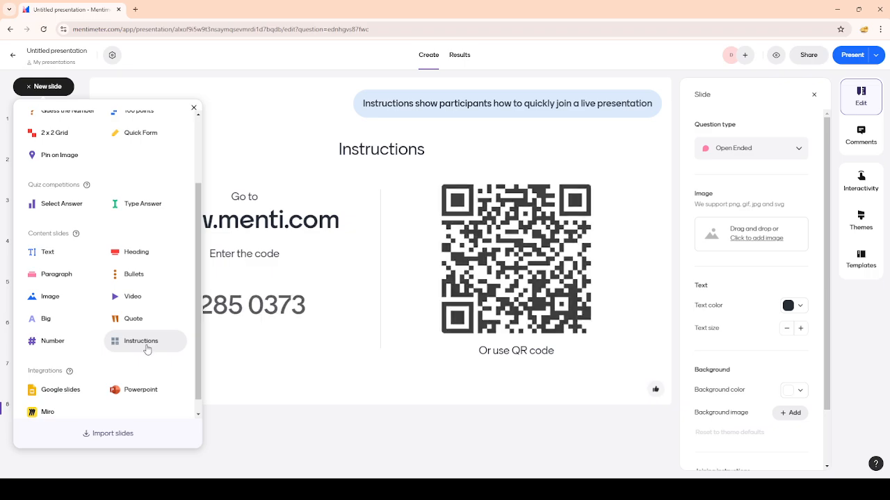
{"action": "left_click", "coordinate": [146, 346]}
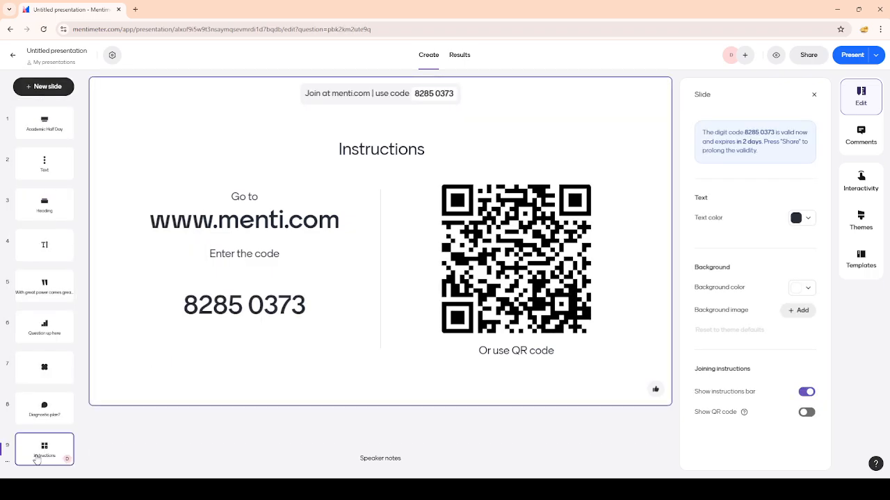
{"action": "left_click_drag", "start_coordinate": [39, 455], "coordinate": [41, 166]}
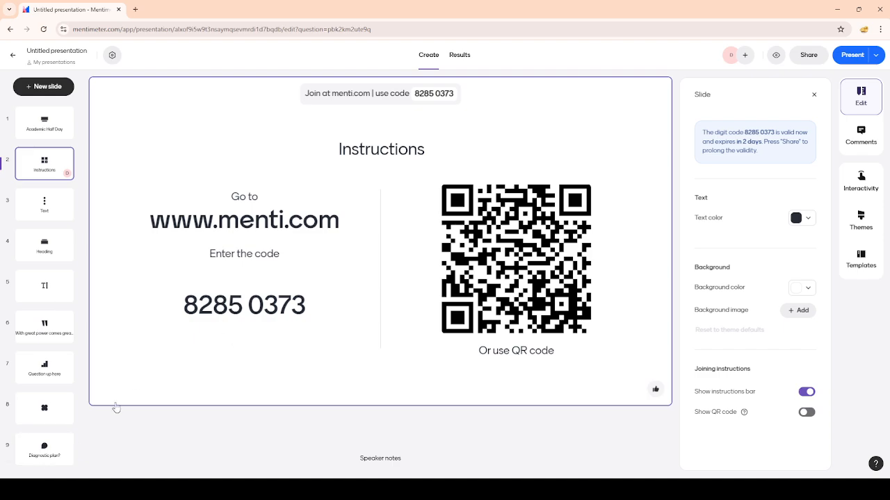
Step: Add a Scales question slide after the "Diagnostic plan?" slide and enter "???" as its question
{"action": "left_click", "coordinate": [49, 448]}
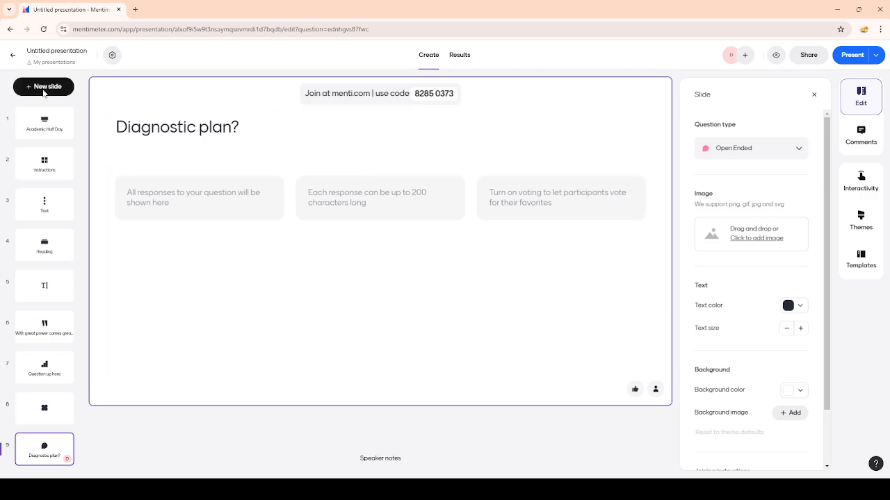
{"action": "left_click", "coordinate": [44, 89]}
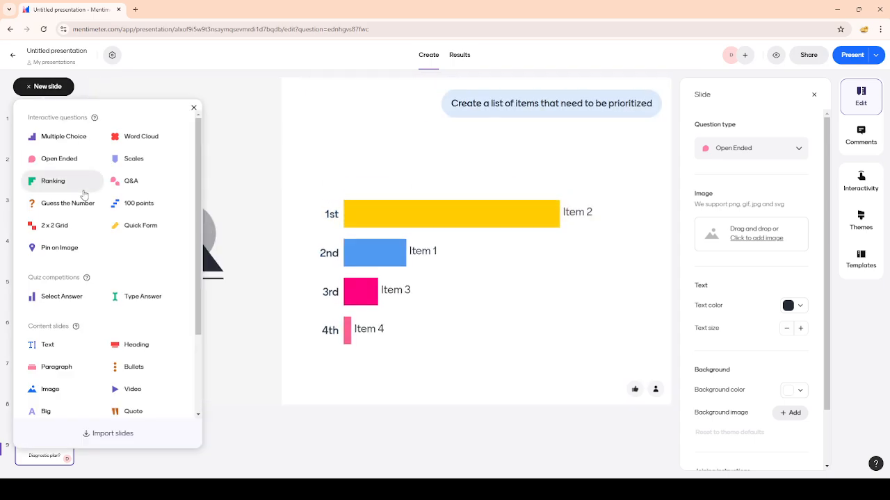
{"action": "left_click", "coordinate": [158, 164]}
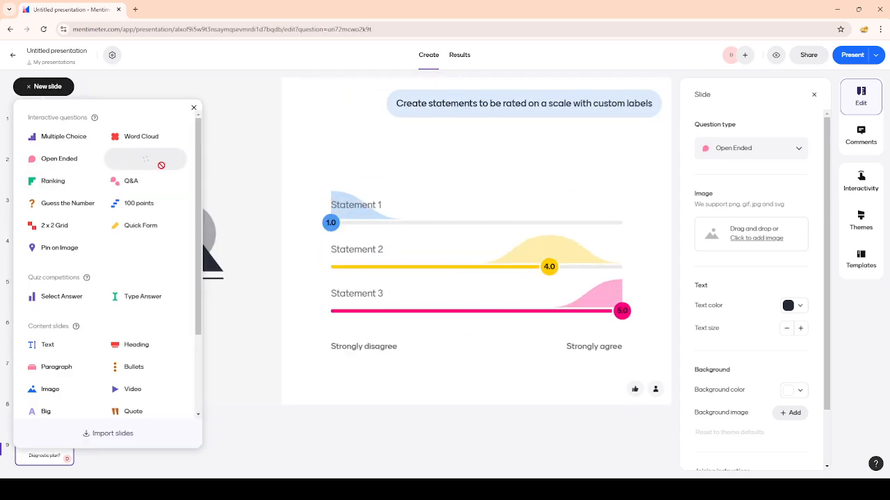
{"action": "left_click", "coordinate": [212, 137]}
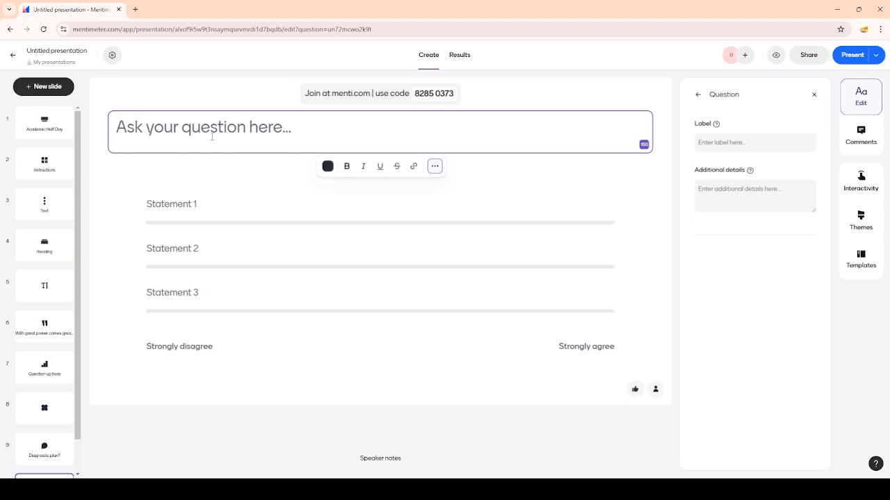
{"action": "type", "text": "???"}
Step: Examine the Scales question's settings, including its statements and the labels for the bottom and top of the scale
{"action": "left_click", "coordinate": [188, 356]}
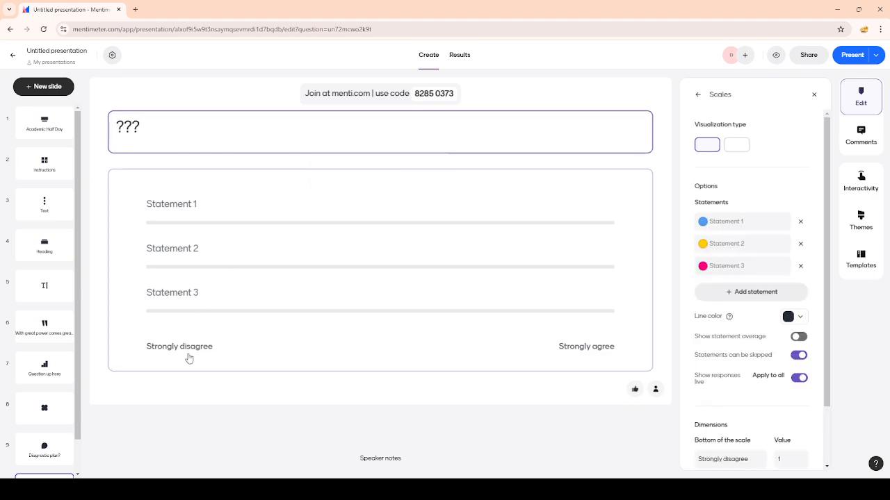
{"action": "scroll", "coordinate": [778, 345], "scroll_direction": "down", "scroll_amount": 1}
{"action": "left_click", "coordinate": [749, 397]}
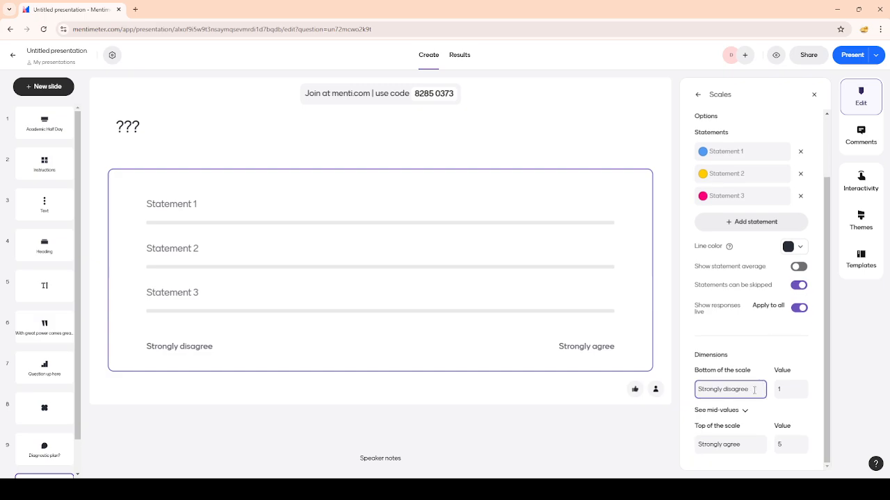
{"action": "left_click_drag", "start_coordinate": [754, 390], "coordinate": [724, 387]}
{"action": "left_click_drag", "start_coordinate": [741, 444], "coordinate": [727, 446]}
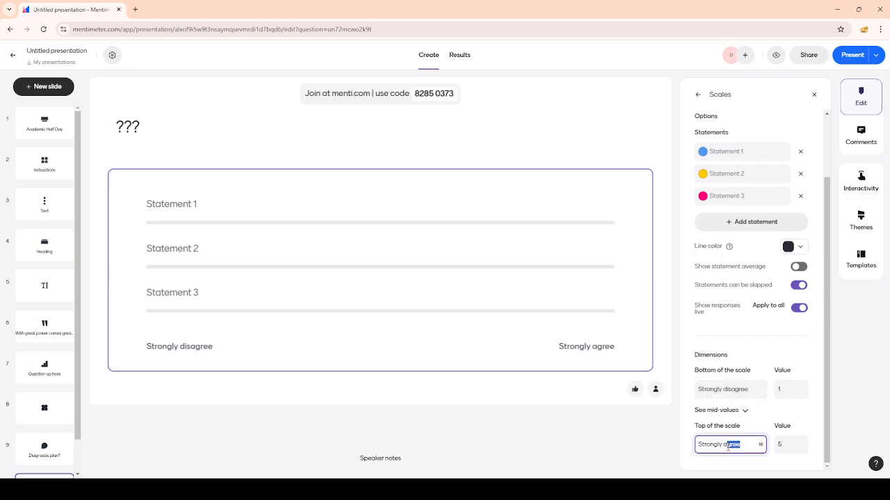
{"action": "left_click", "coordinate": [763, 344]}
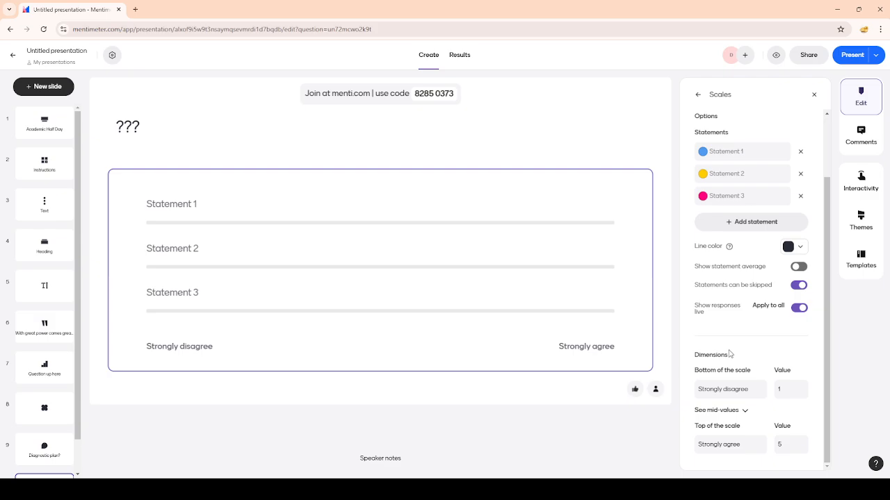
{"action": "scroll", "coordinate": [741, 353], "scroll_direction": "up", "scroll_amount": 2}
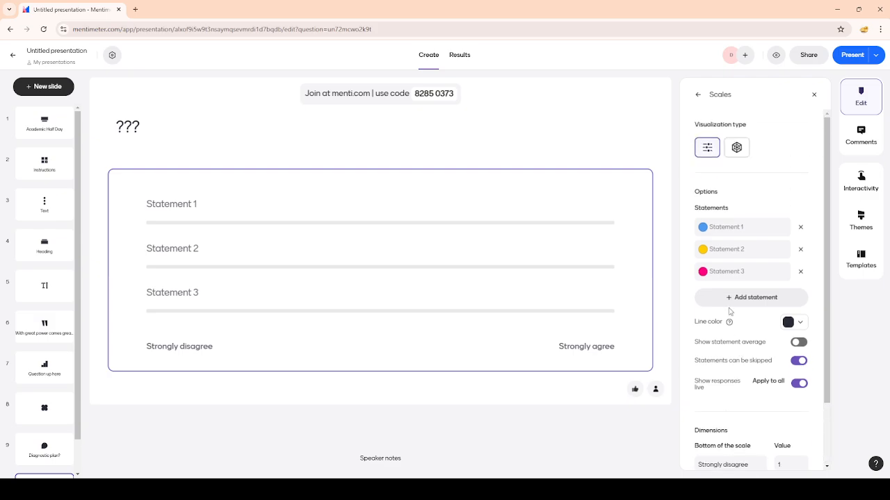
{"action": "left_click", "coordinate": [735, 228]}
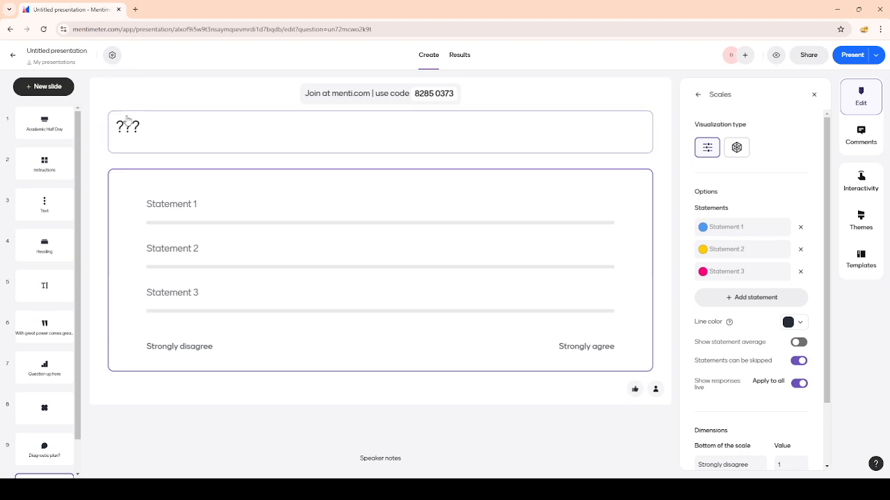
Step: Replace the Scales slide's question text with "How...?"
{"action": "left_click_drag", "start_coordinate": [143, 127], "coordinate": [89, 127]}
{"action": "type", "text": "How..."}
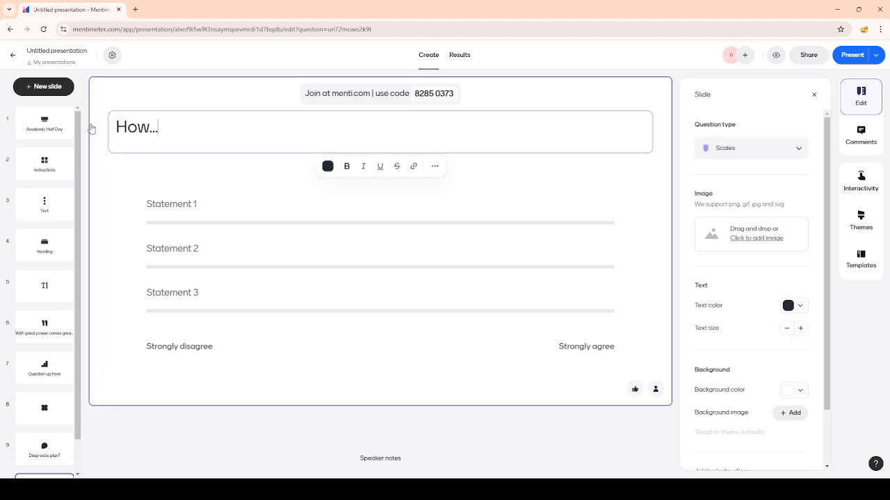
{"action": "type", "text": "?"}
{"action": "left_click", "coordinate": [746, 339]}
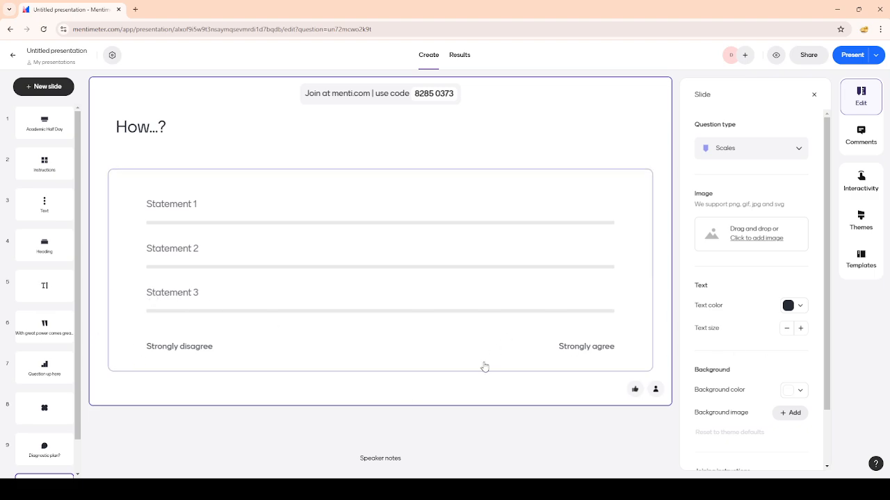
{"action": "scroll", "coordinate": [758, 339], "scroll_direction": "down", "scroll_amount": 2}
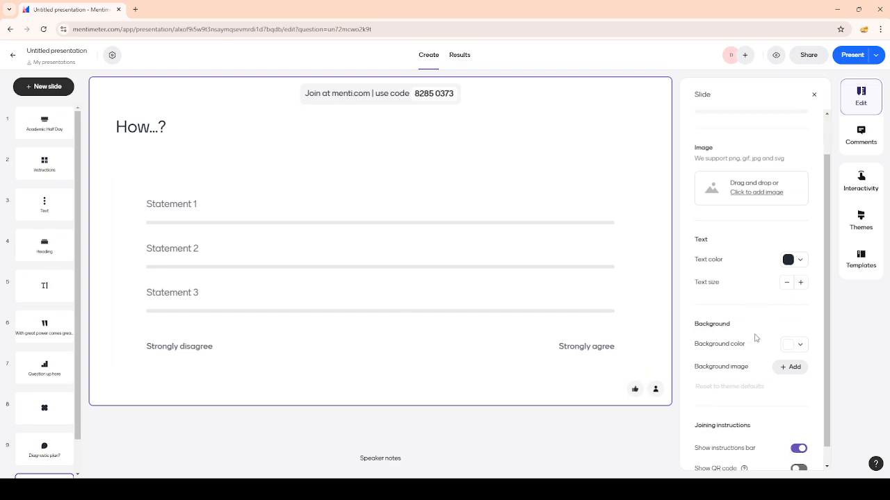
Step: Present from the Academic Half Day title slide and advance through the content slides up to the quote slide
{"action": "left_click", "coordinate": [50, 128]}
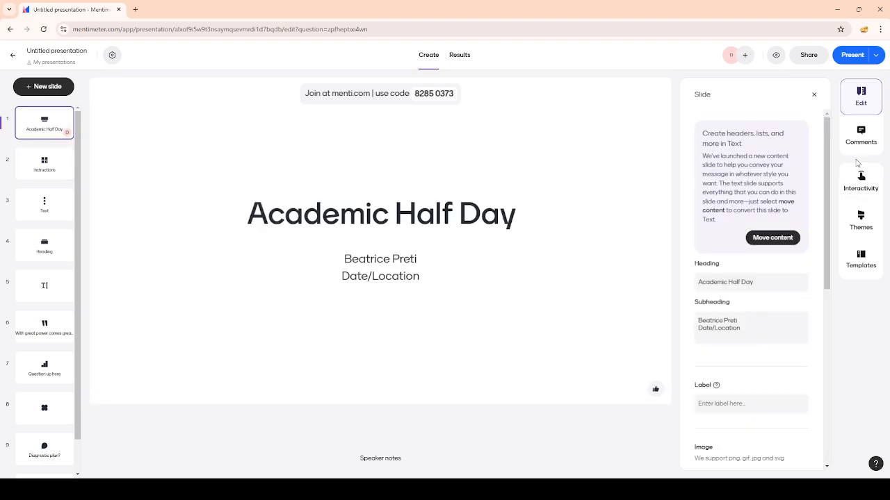
{"action": "left_click", "coordinate": [852, 55]}
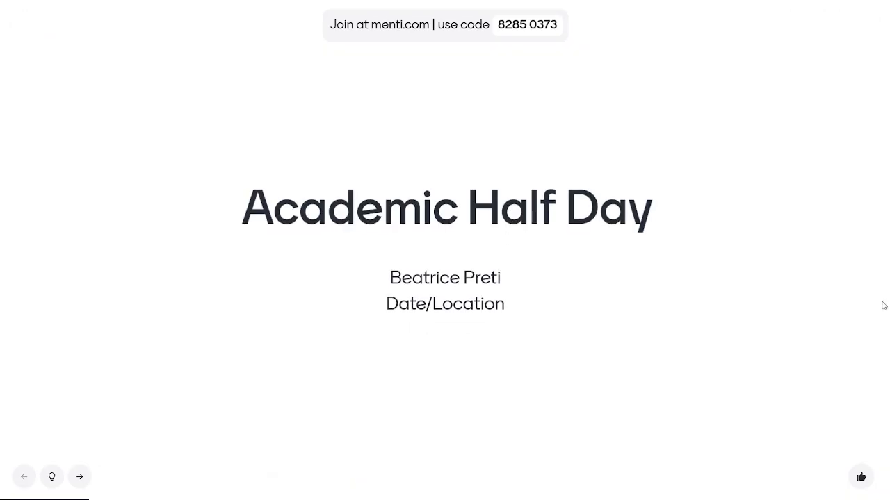
{"action": "key", "text": "Right"}
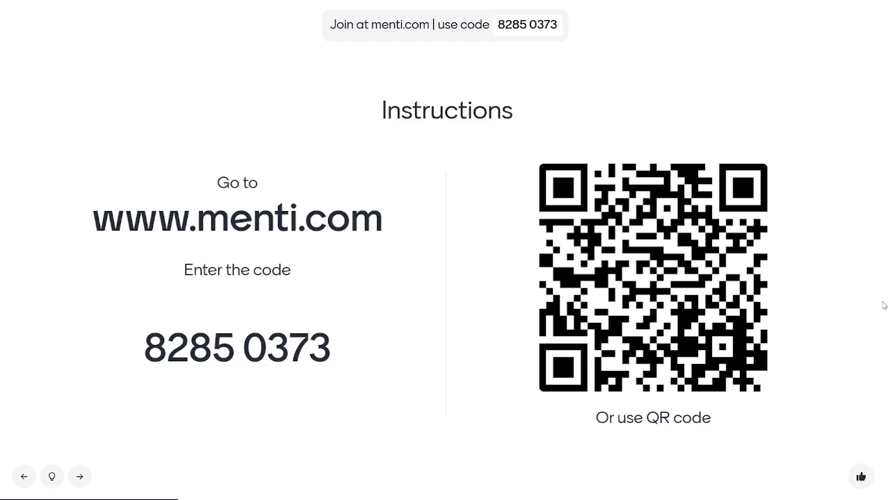
{"action": "key", "text": "Right"}
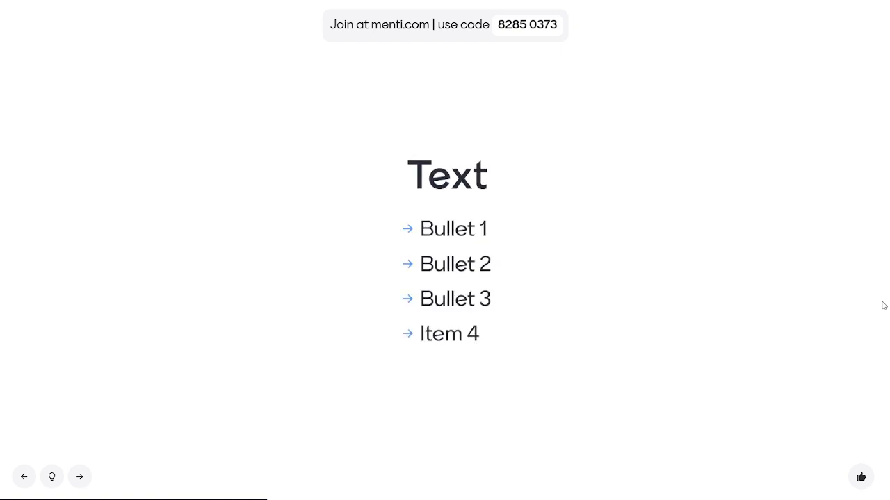
{"action": "key", "text": "Right"}
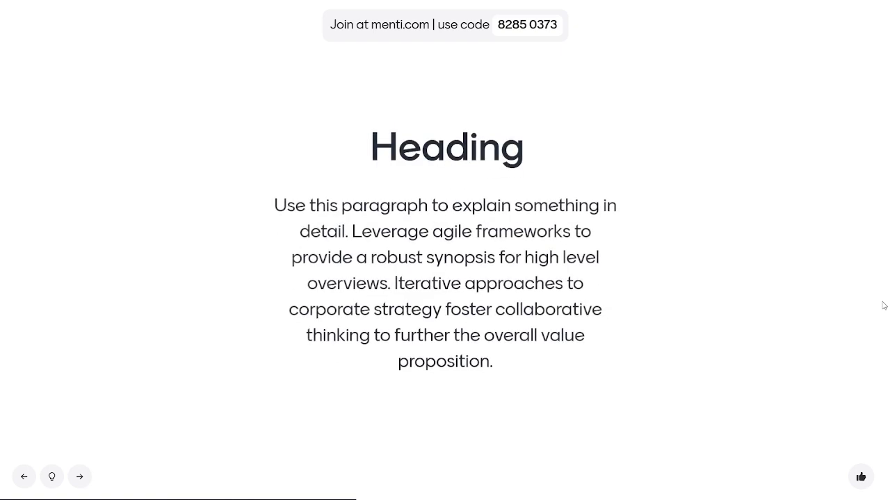
{"action": "key", "text": "Right"}
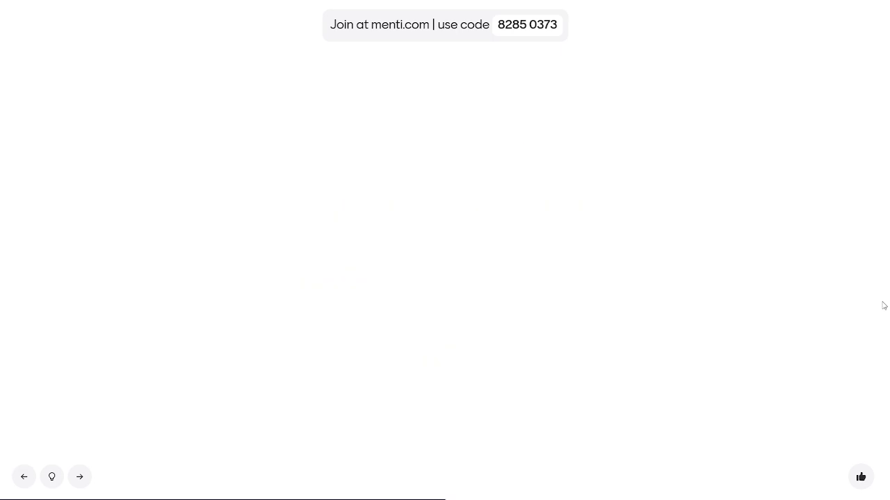
{"action": "key", "text": "Right"}
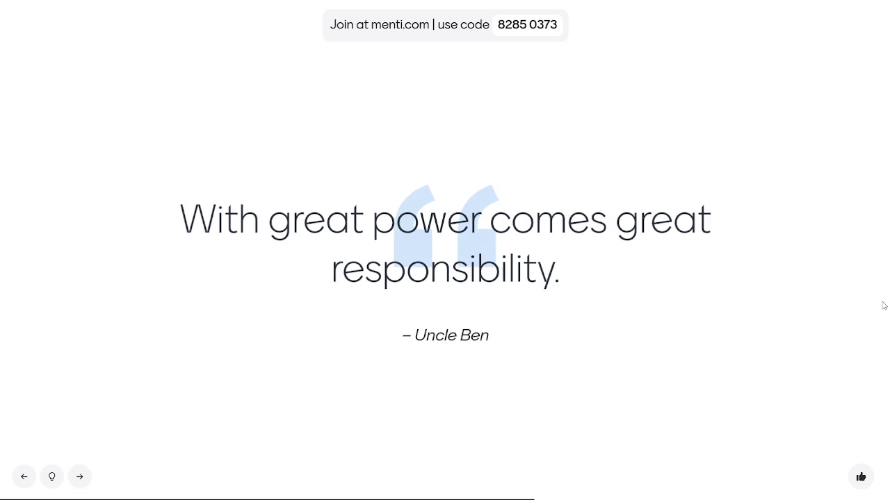
Step: Advance to the multiple choice question, show its correct answer, and hide it again
{"action": "key", "text": "Right"}
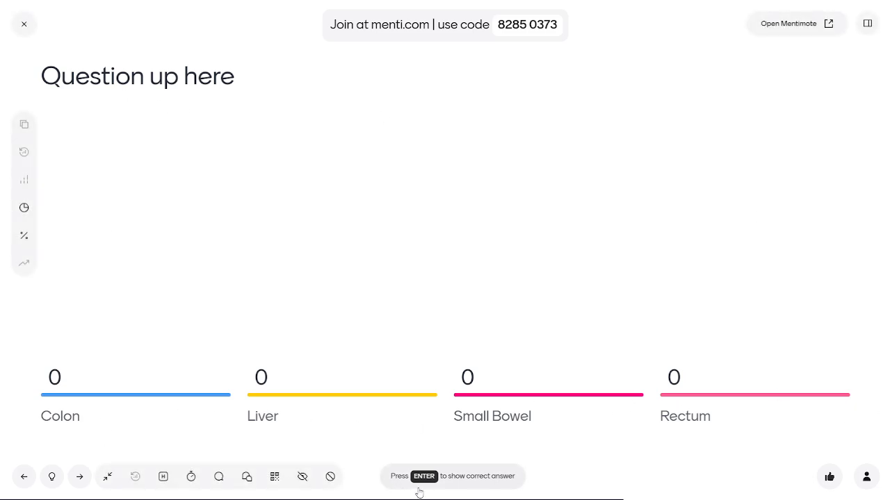
{"action": "key", "text": "Return"}
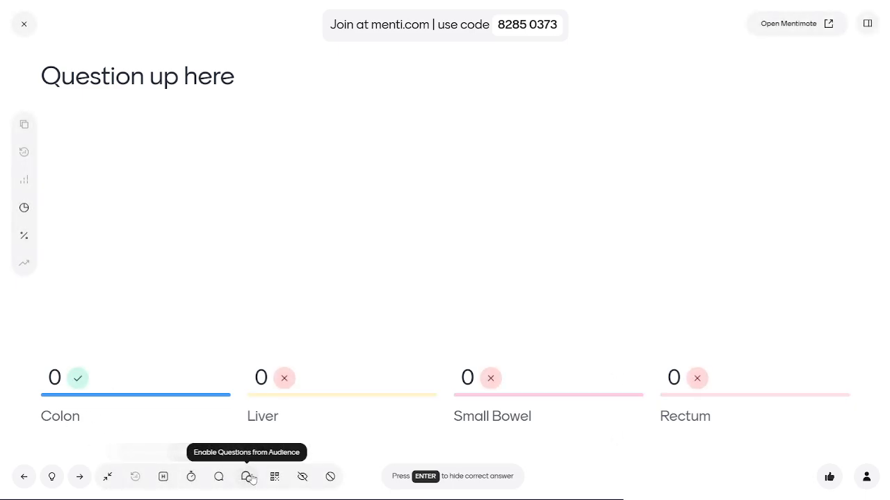
{"action": "key", "text": "Return"}
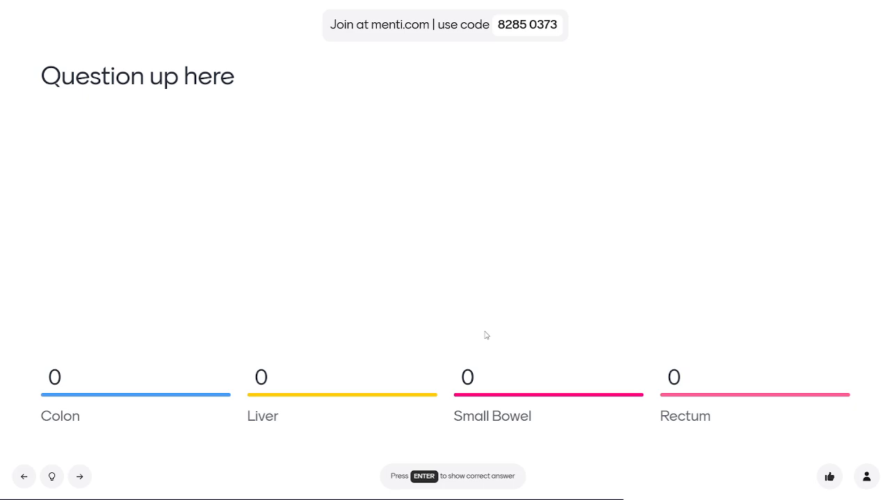
Step: Advance through the remaining question slides to the Scales slide and exit the presentation view
{"action": "key", "text": "Right"}
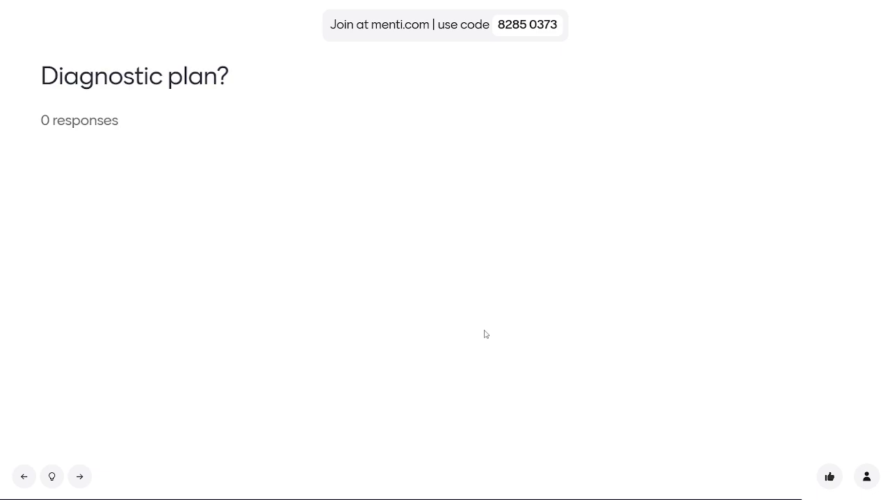
{"action": "key", "text": "Right"}
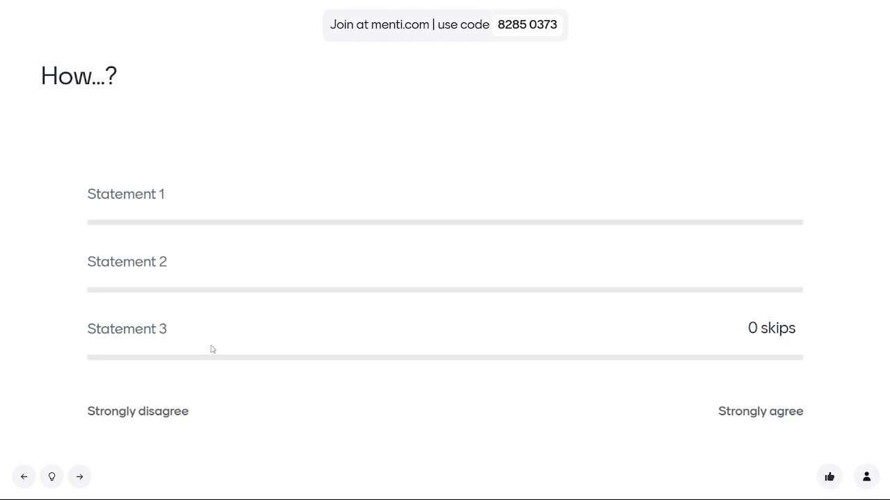
{"action": "key", "text": "Escape"}
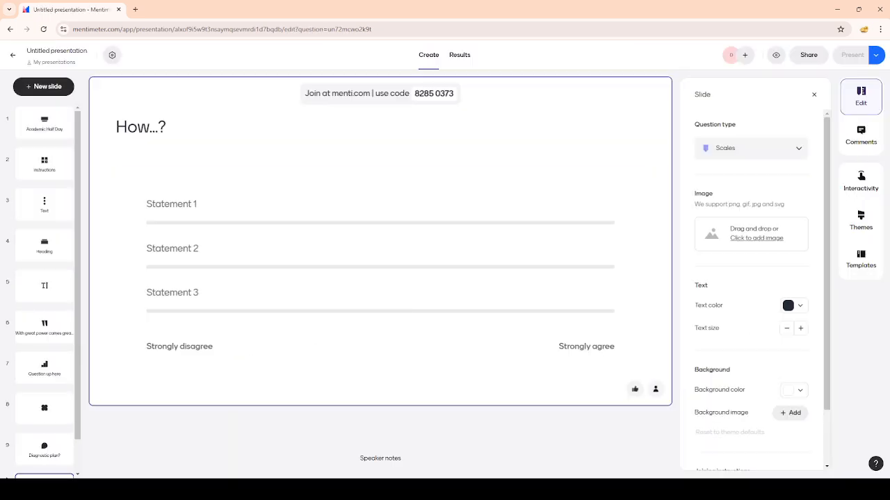